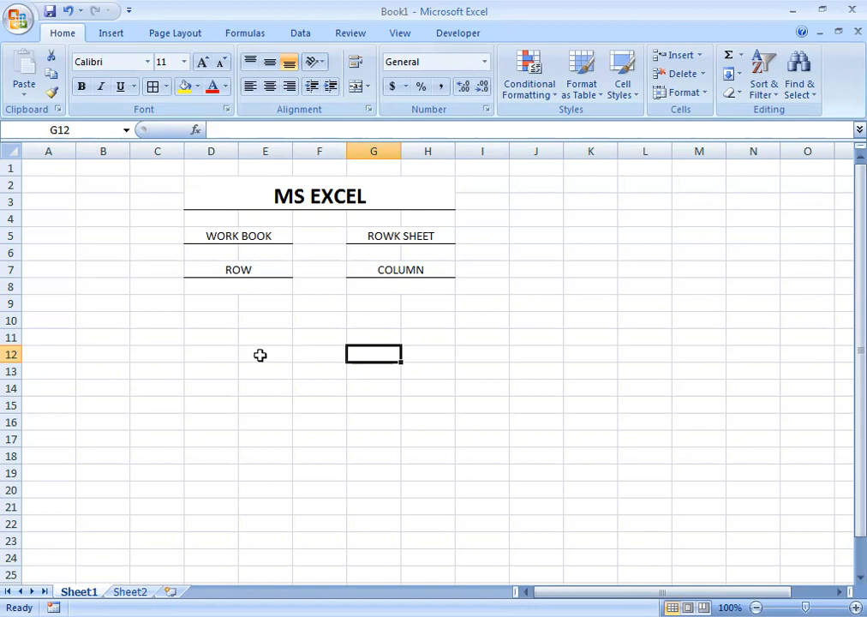
{"action": "left_click", "coordinate": [275, 199]}
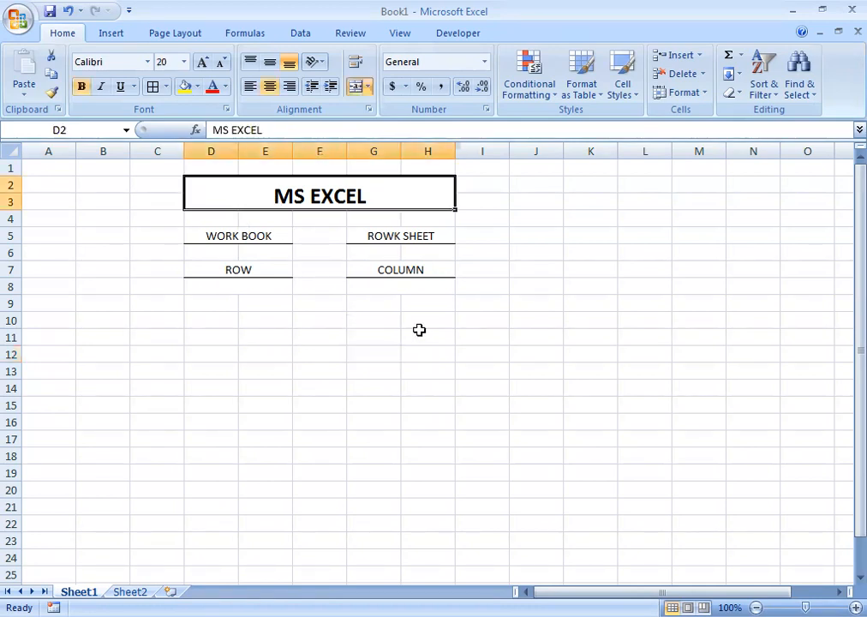
{"action": "left_click", "coordinate": [601, 248]}
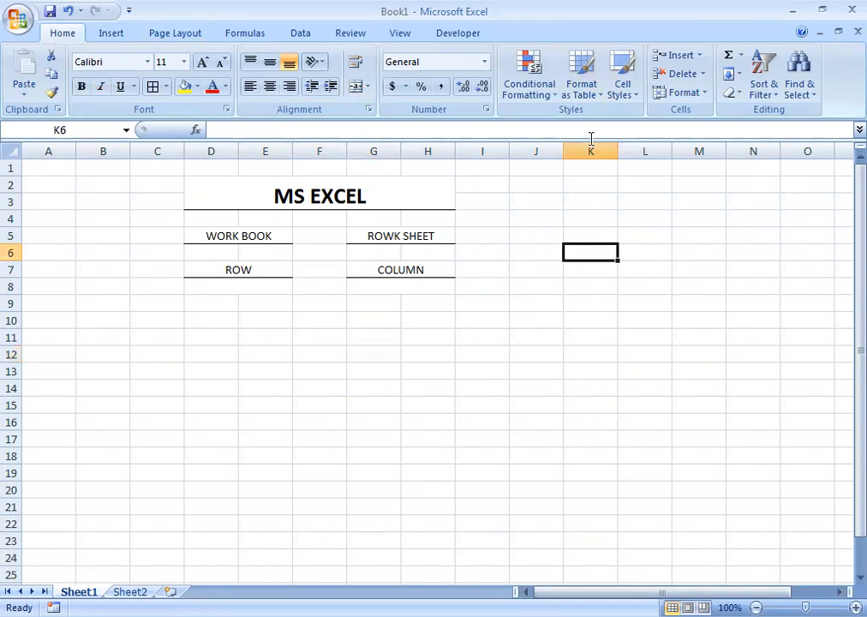
{"action": "left_click", "coordinate": [261, 319]}
{"action": "left_click", "coordinate": [271, 244]}
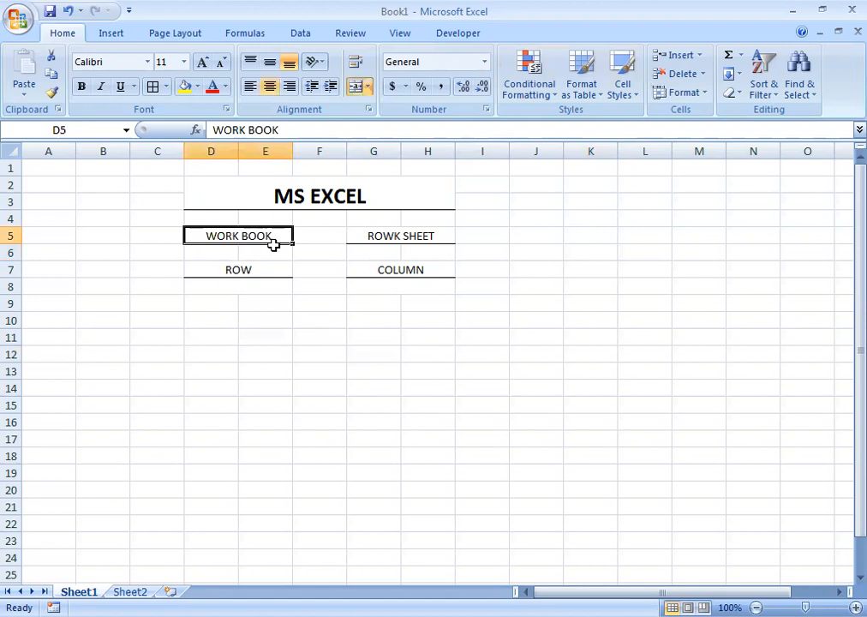
{"action": "left_click_drag", "start_coordinate": [70, 169], "coordinate": [600, 240]}
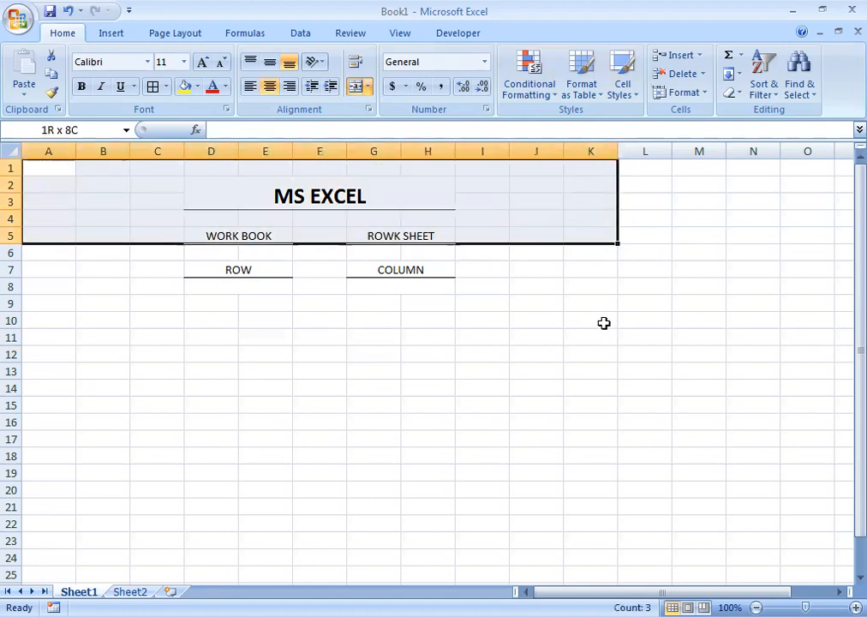
{"action": "left_click", "coordinate": [573, 401]}
{"action": "left_click_drag", "start_coordinate": [62, 165], "coordinate": [828, 537]}
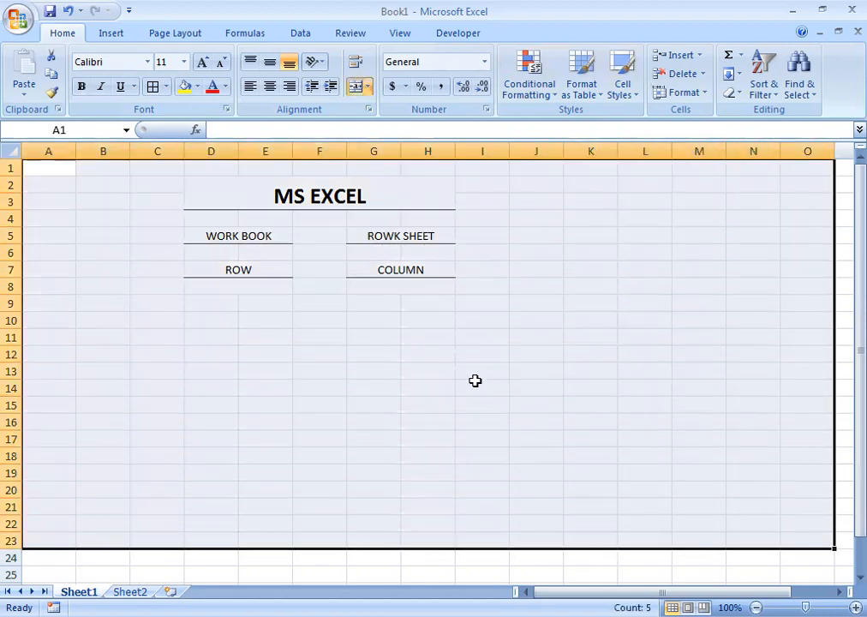
Add a new worksheet after Sheet2 and return to Sheet1.
{"action": "left_click_drag", "start_coordinate": [474, 386], "coordinate": [474, 376]}
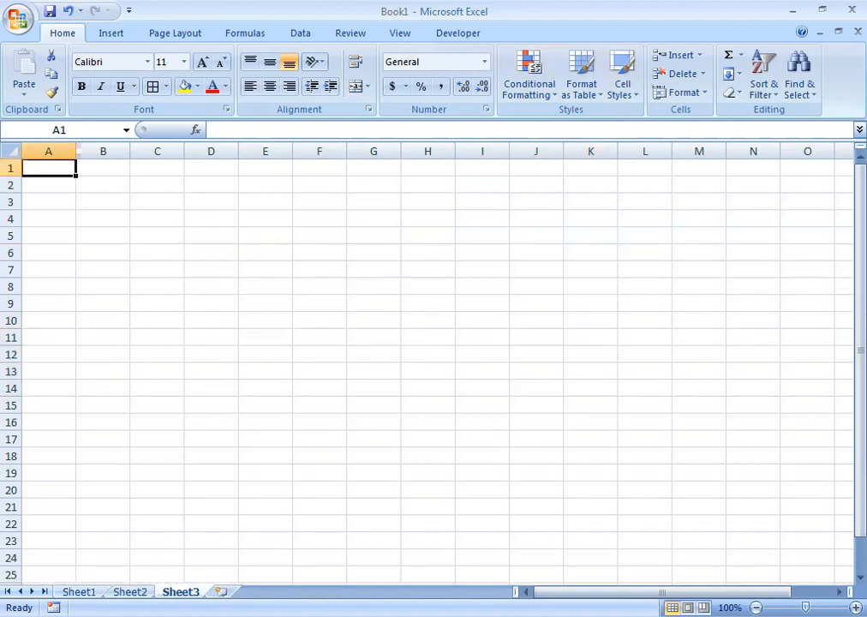
{"action": "left_click", "coordinate": [81, 591]}
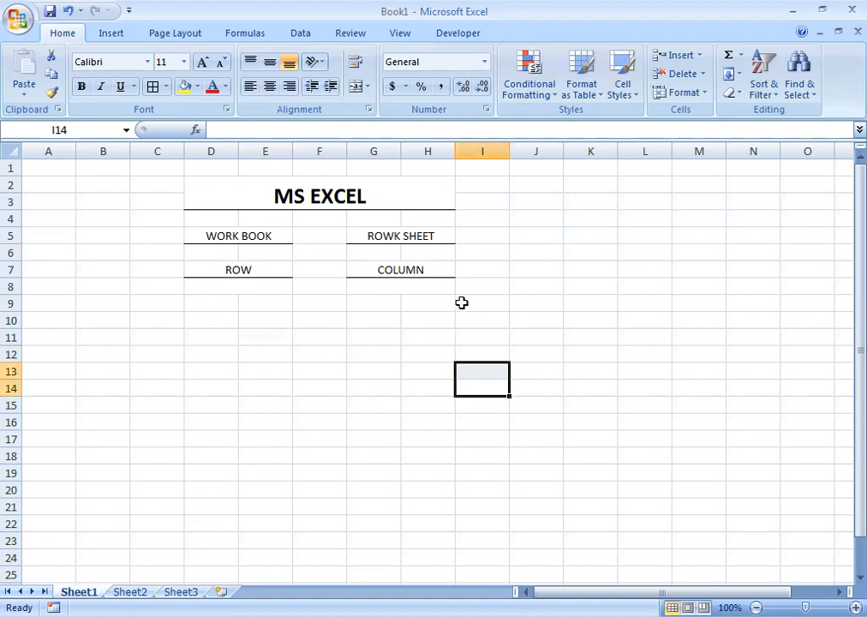
Examine the ROW and COLUMN headings and highlight the sheet's rows 1 to 7 one at a time.
{"action": "left_click", "coordinate": [256, 271]}
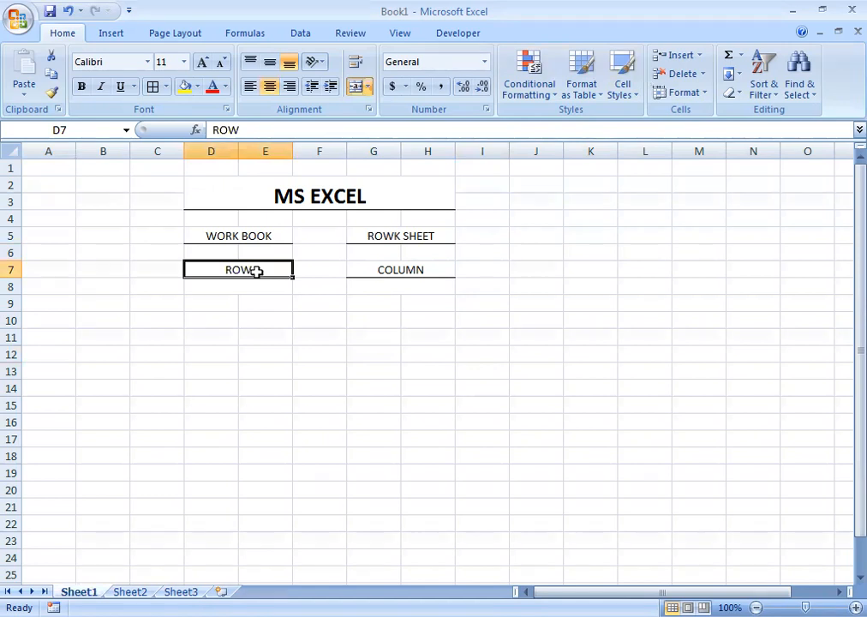
{"action": "left_click", "coordinate": [405, 276]}
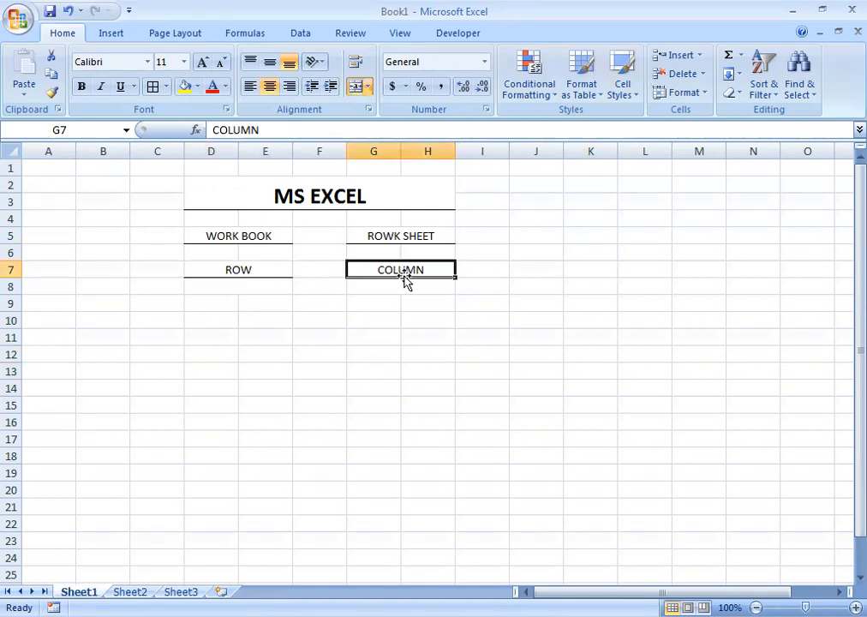
{"action": "left_click", "coordinate": [12, 168]}
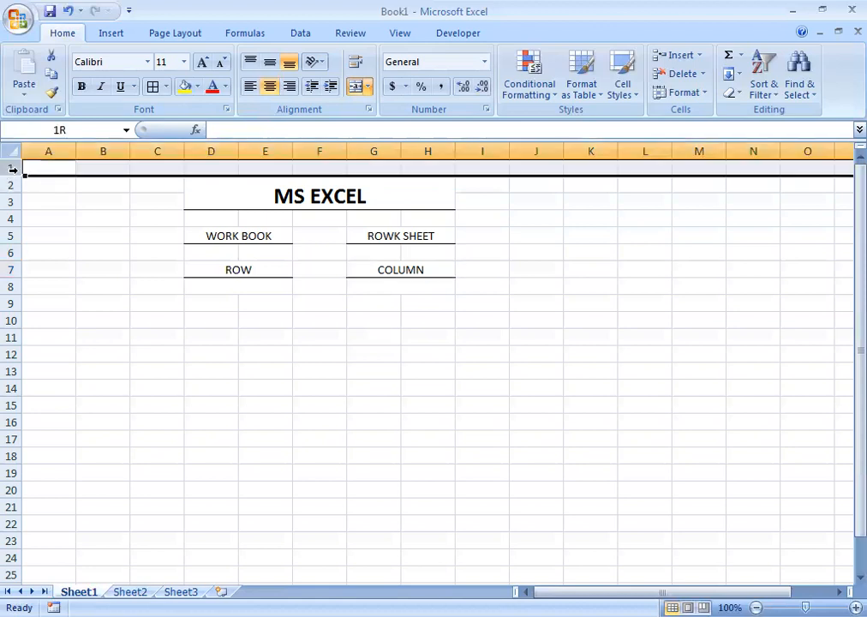
{"action": "left_click", "coordinate": [13, 187]}
{"action": "left_click", "coordinate": [12, 199]}
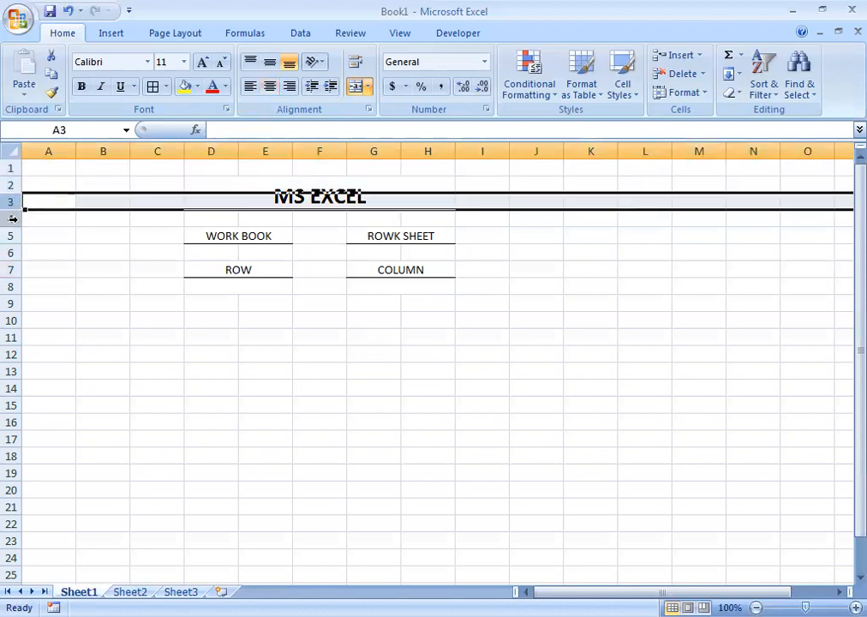
{"action": "left_click", "coordinate": [12, 219]}
{"action": "left_click", "coordinate": [21, 237]}
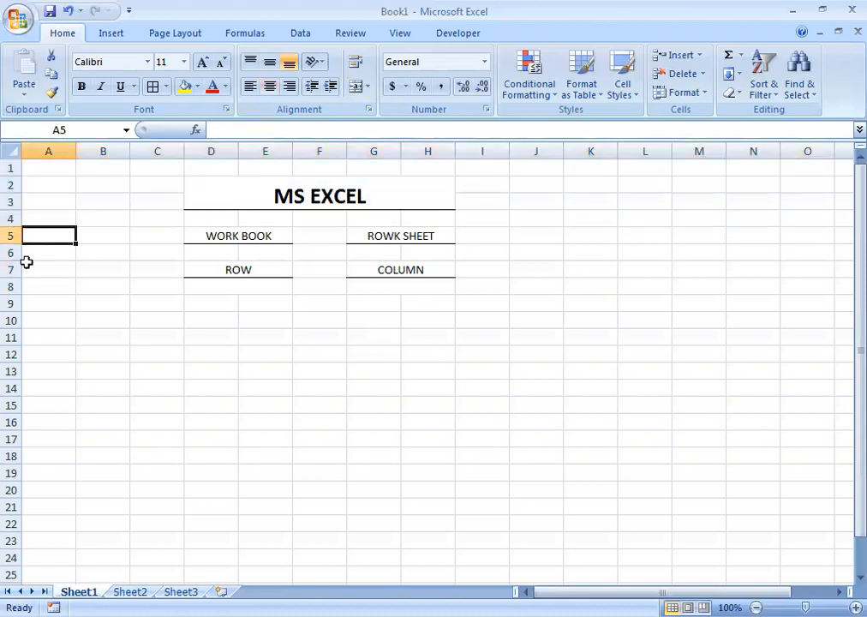
{"action": "left_click", "coordinate": [204, 288]}
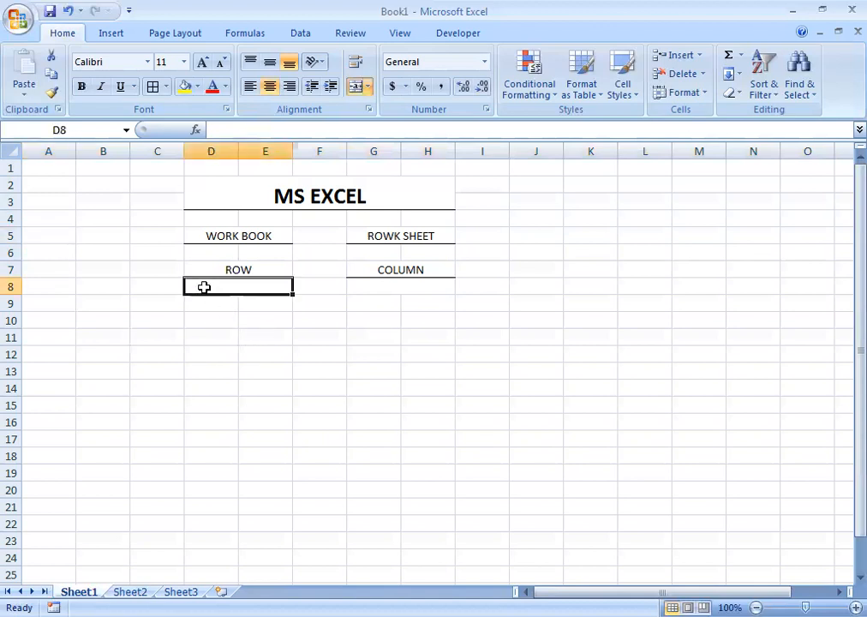
{"action": "left_click", "coordinate": [12, 236]}
{"action": "left_click", "coordinate": [12, 252]}
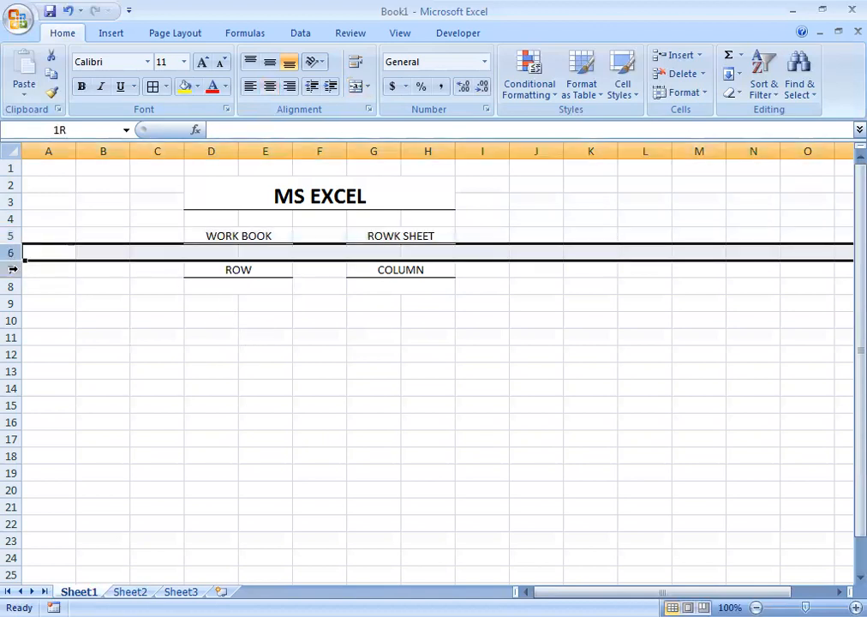
{"action": "left_click", "coordinate": [12, 269]}
Enter 1048576 in the merged cell D8 beneath the ROW heading.
{"action": "left_click", "coordinate": [199, 289]}
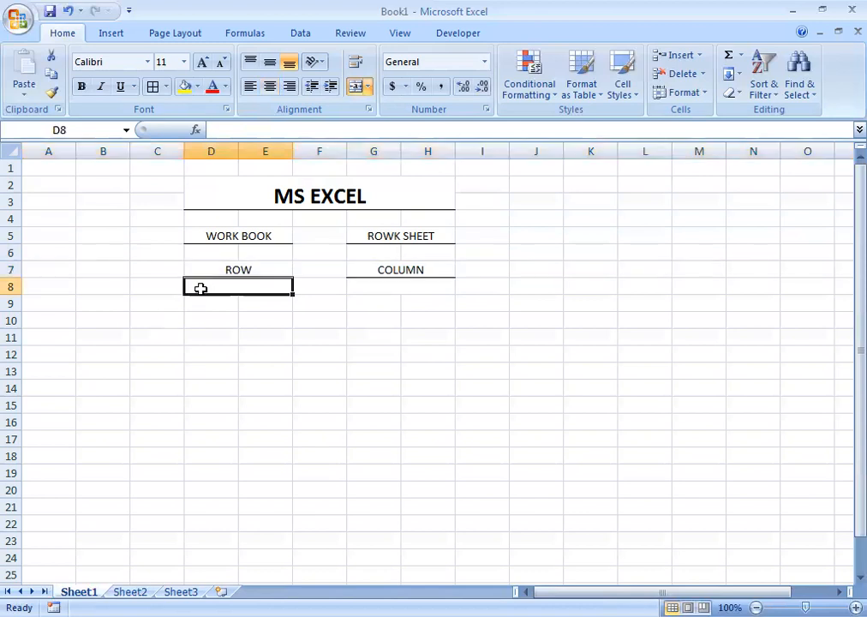
{"action": "type", "text": "1048576"}
{"action": "left_click", "coordinate": [317, 341]}
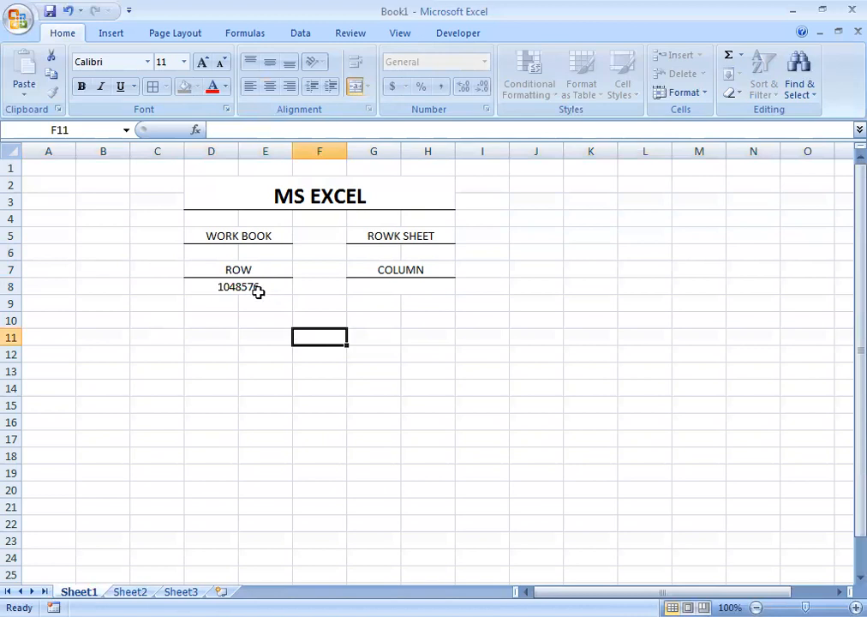
Highlight columns E to I one at a time and enter 16384 in merged cell G8 beneath the COLUMN heading.
{"action": "left_click", "coordinate": [414, 268]}
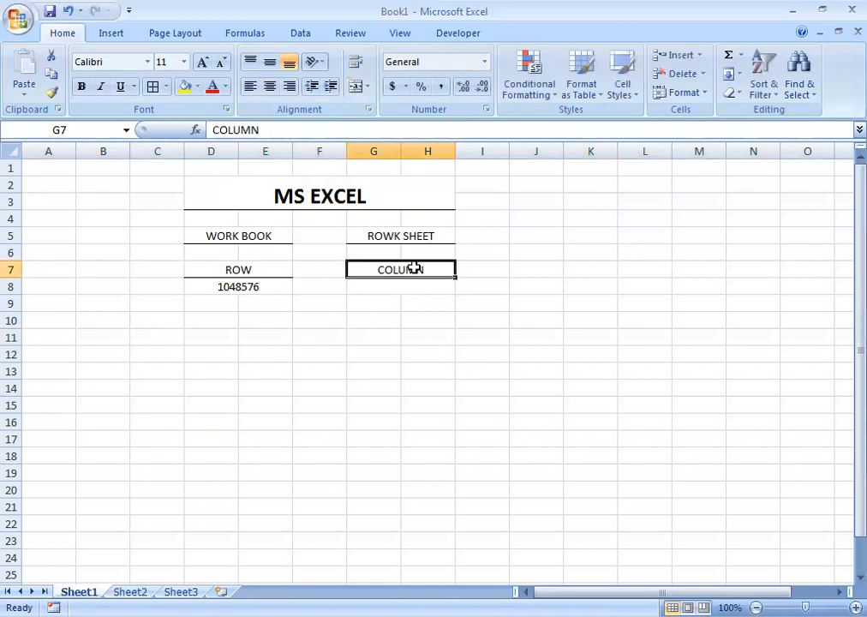
{"action": "left_click", "coordinate": [252, 151]}
{"action": "left_click", "coordinate": [319, 151]}
{"action": "left_click", "coordinate": [382, 151]}
{"action": "left_click", "coordinate": [428, 151]}
{"action": "left_click", "coordinate": [481, 151]}
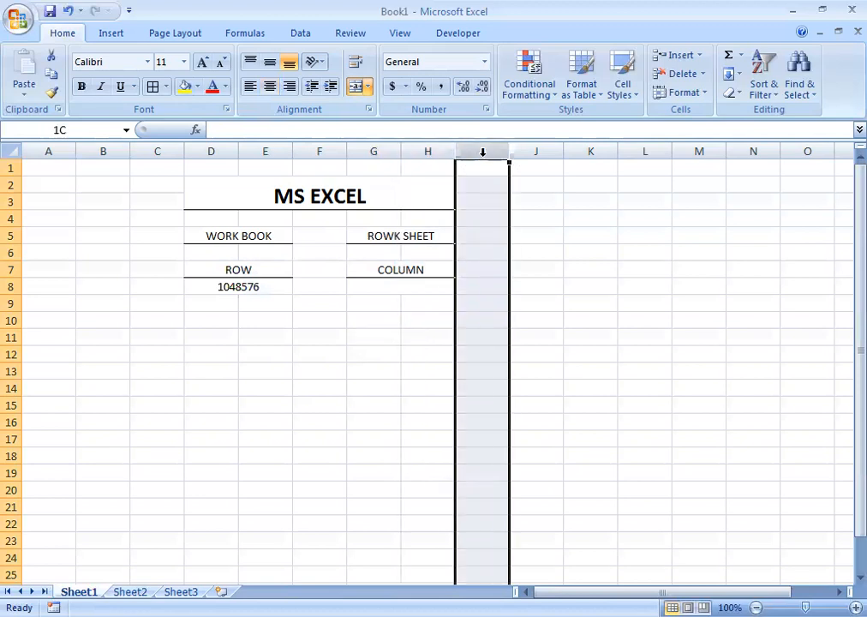
{"action": "left_click", "coordinate": [476, 287]}
{"action": "left_click", "coordinate": [407, 288]}
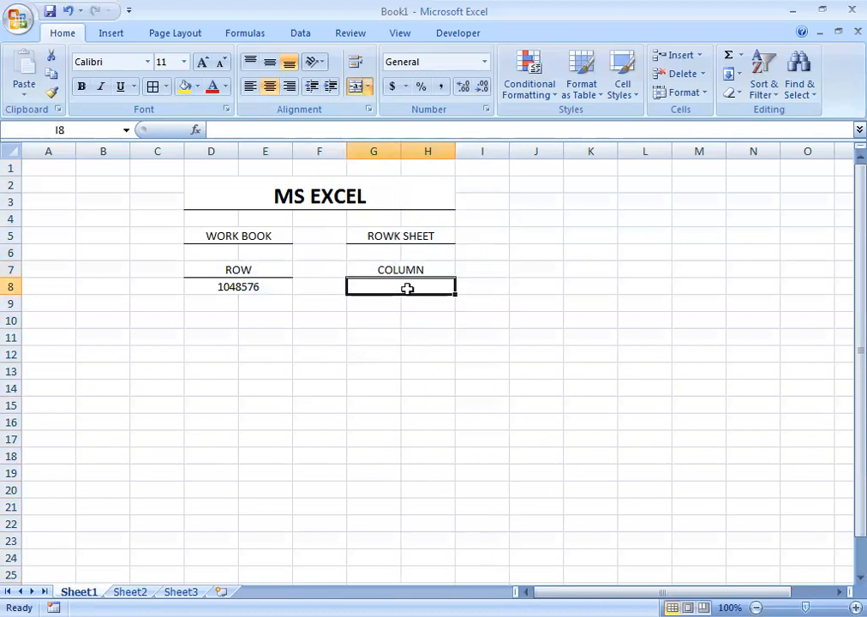
{"action": "type", "text": "16384"}
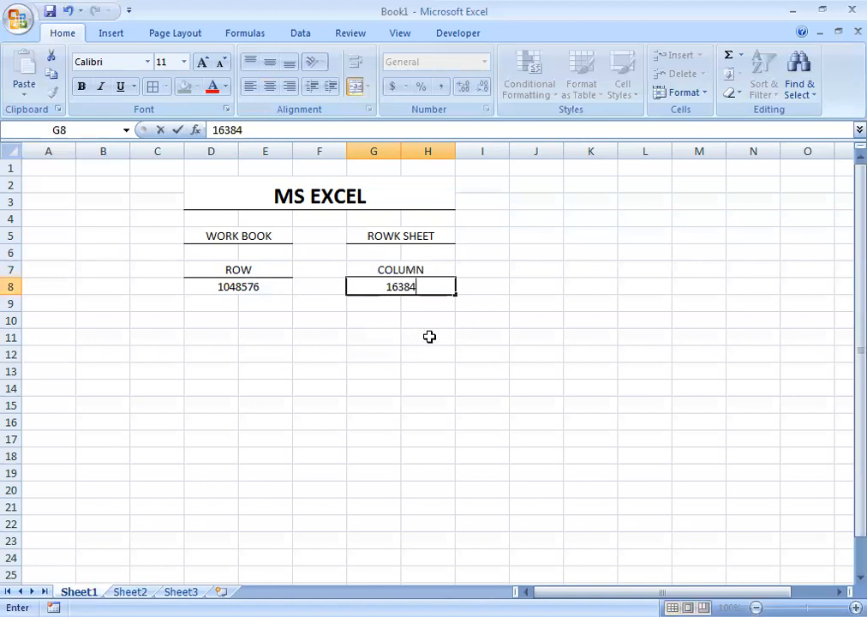
{"action": "left_click", "coordinate": [248, 286]}
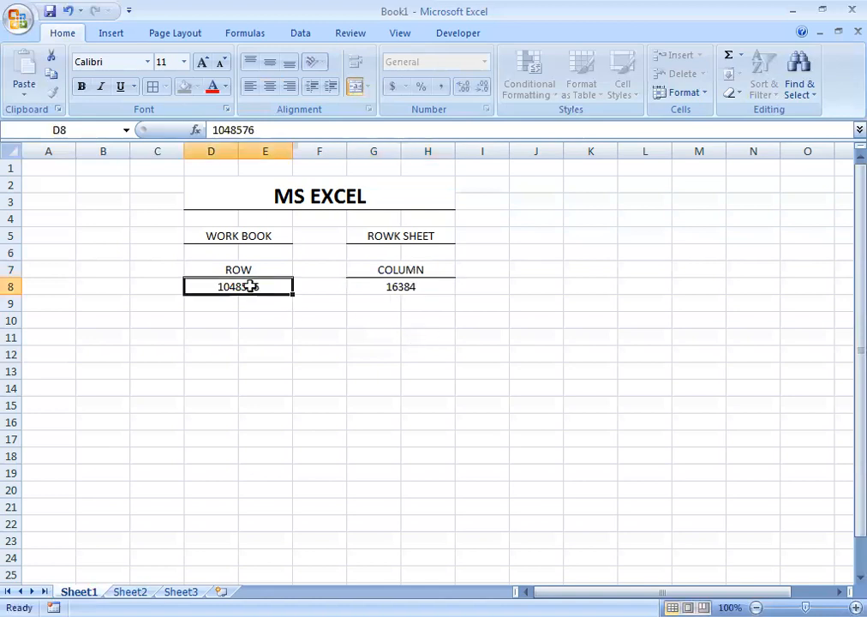
{"action": "left_click", "coordinate": [419, 288]}
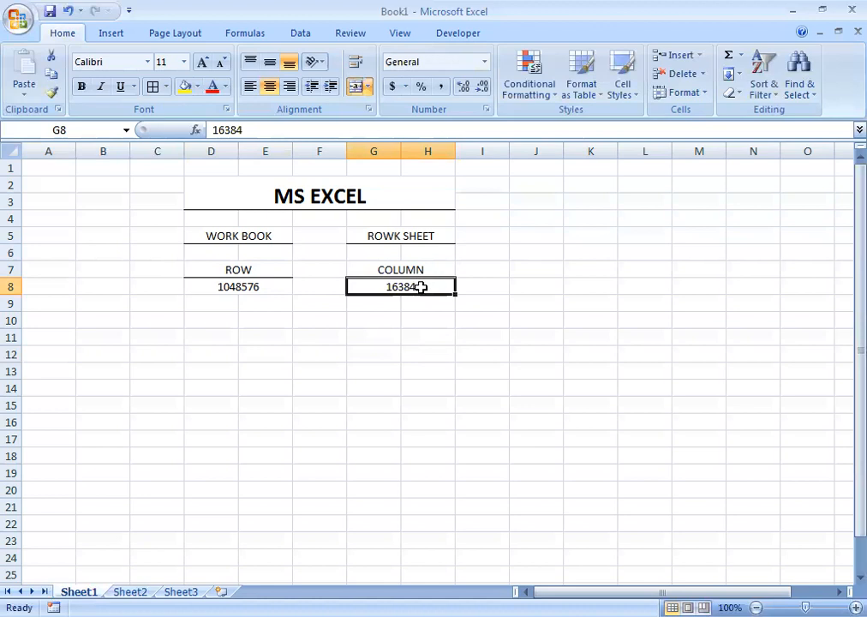
{"action": "left_click", "coordinate": [493, 291]}
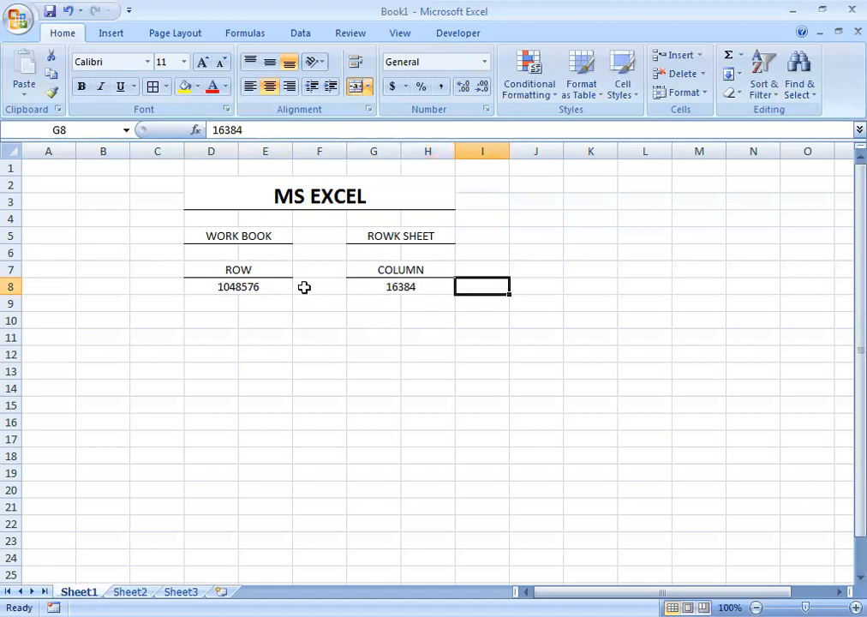
{"action": "left_click", "coordinate": [13, 287]}
{"action": "left_click", "coordinate": [102, 151]}
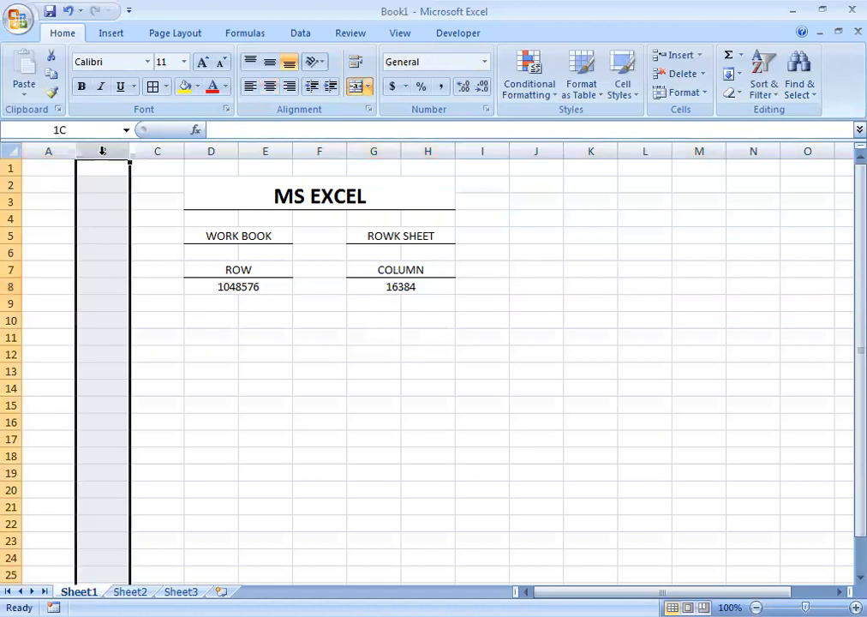
{"action": "left_click", "coordinate": [95, 272]}
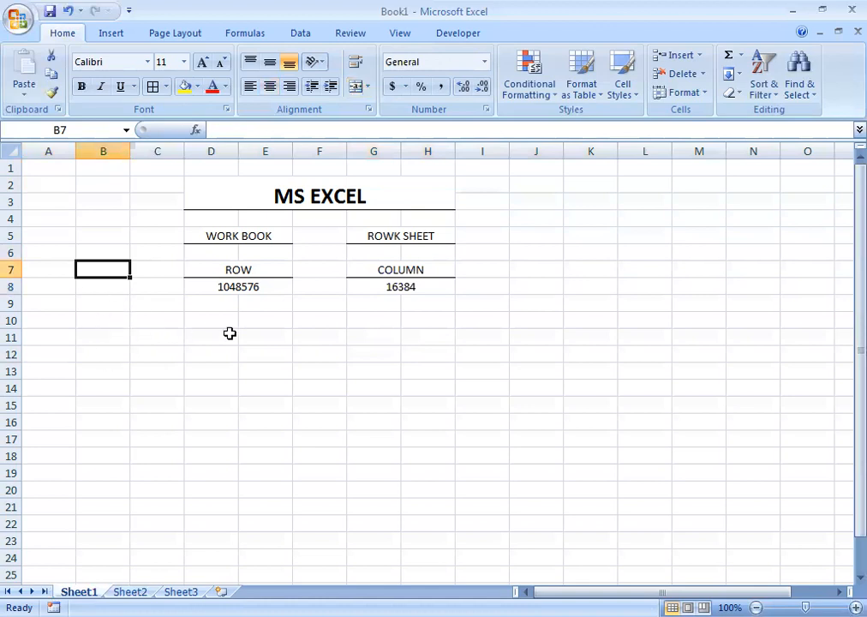
Enter the label ROW+COLUMN in cell E10.
{"action": "left_click", "coordinate": [275, 323]}
{"action": "type", "text": "T"}
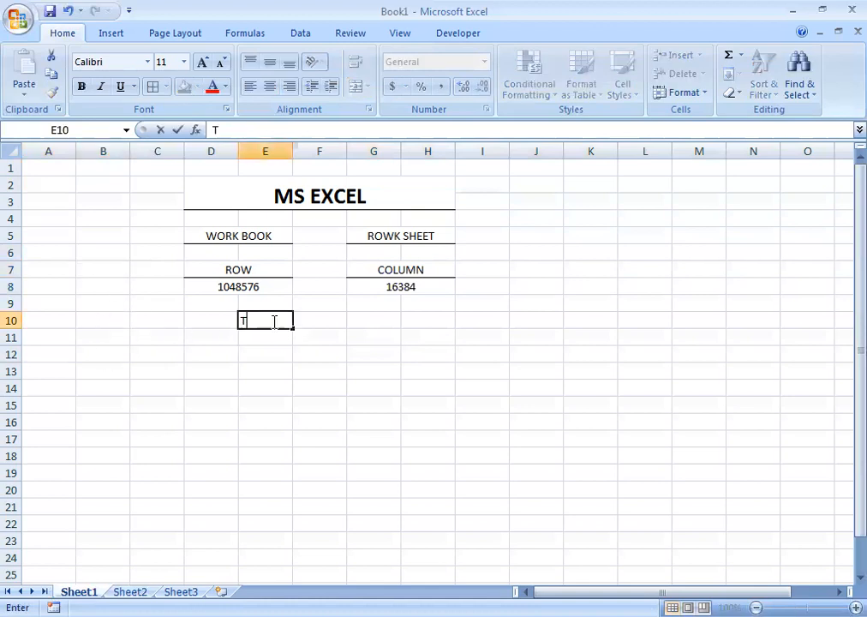
{"action": "type", "text": "ROW+"}
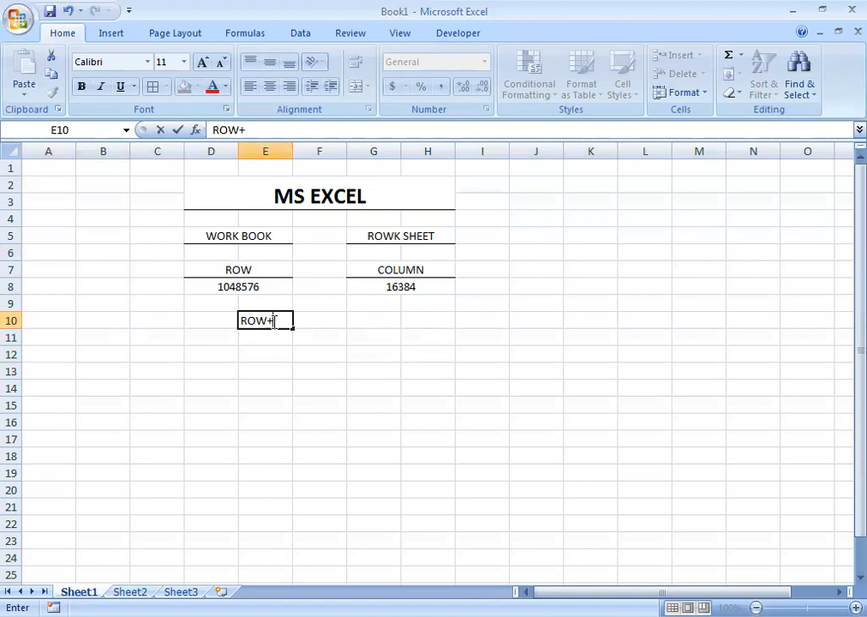
{"action": "type", "text": "COLUMN"}
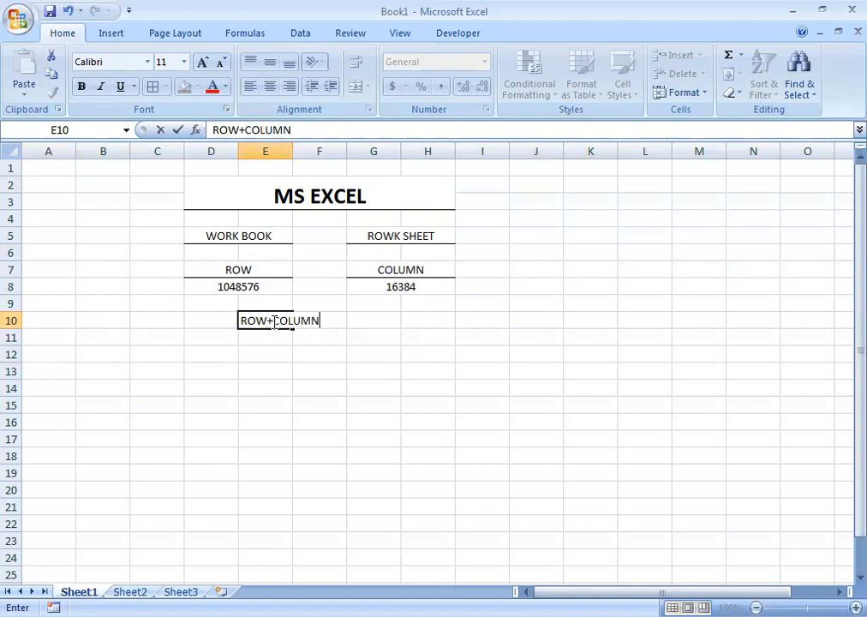
{"action": "key", "text": "Return"}
Enter the label CELL in G10, in the same row as the ROW+COLUMN label.
{"action": "key", "text": "Right"}
{"action": "key", "text": "Right"}
{"action": "key", "text": "Right"}
{"action": "key", "text": "Up"}
{"action": "key", "text": "Left"}
{"action": "type", "text": "CELL"}
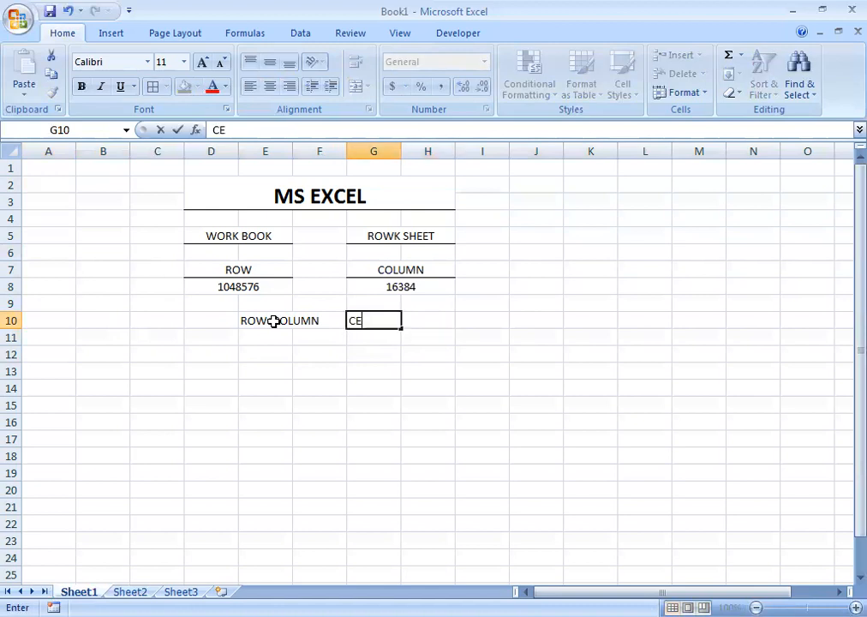
{"action": "key", "text": "Return"}
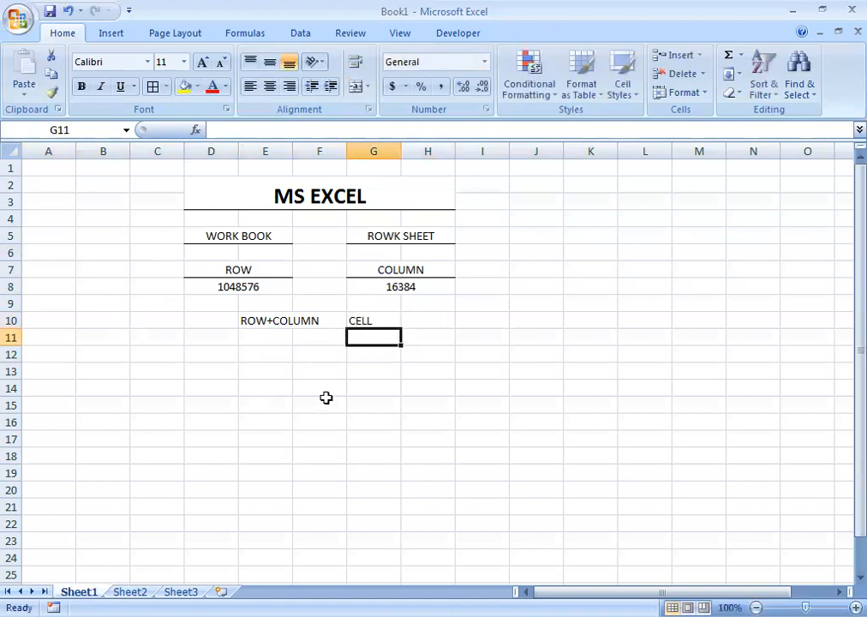
Enter C6 as an example cell address in cell H11, diagonally below the CELL label.
{"action": "left_click", "coordinate": [327, 354]}
{"action": "left_click", "coordinate": [420, 339]}
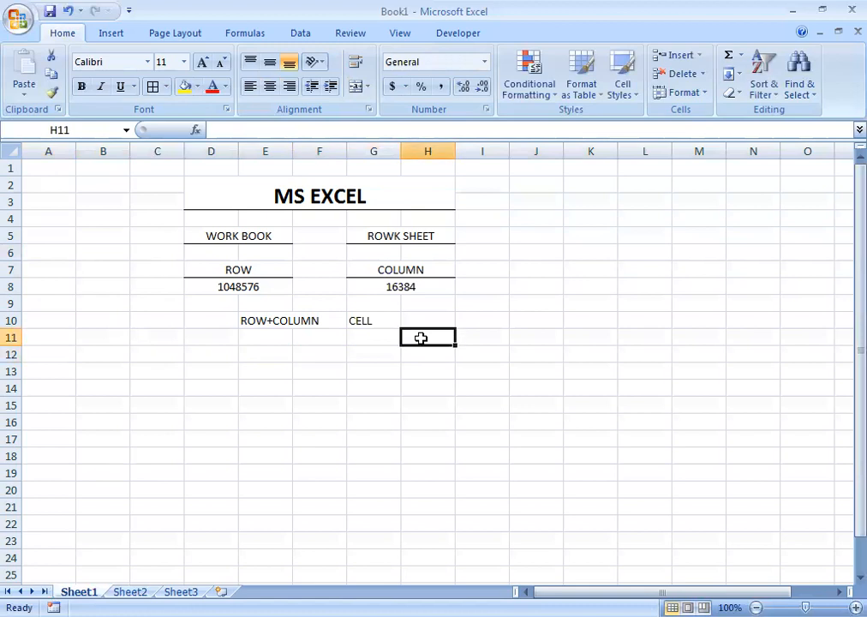
{"action": "type", "text": "C6"}
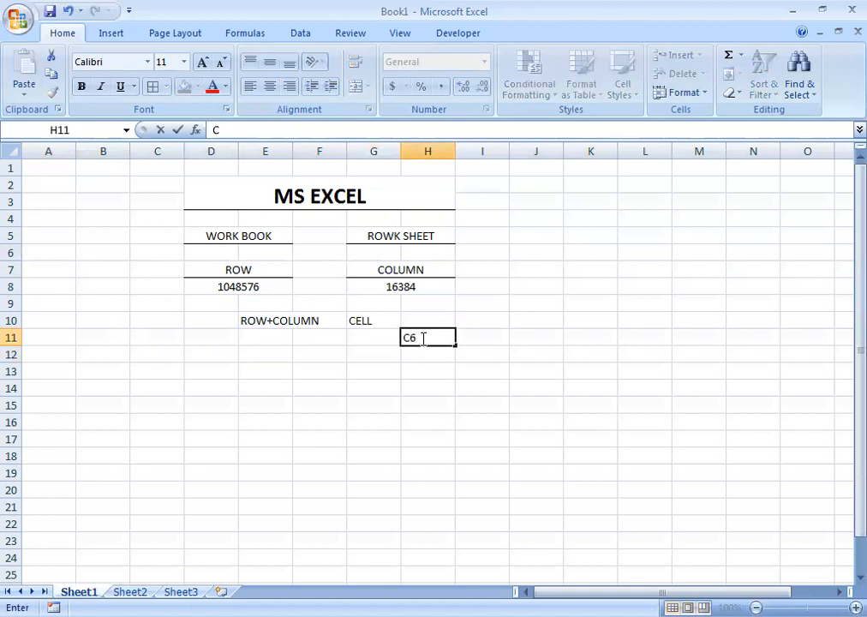
{"action": "key", "text": "Return"}
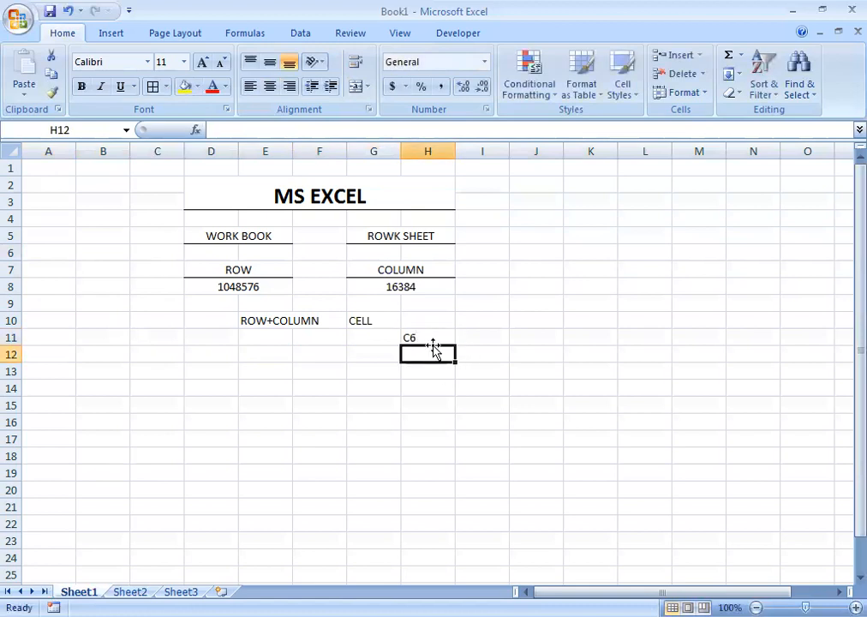
Highlight column C and row 6 in turn, and select the cell where they cross, C6.
{"action": "left_click", "coordinate": [155, 151]}
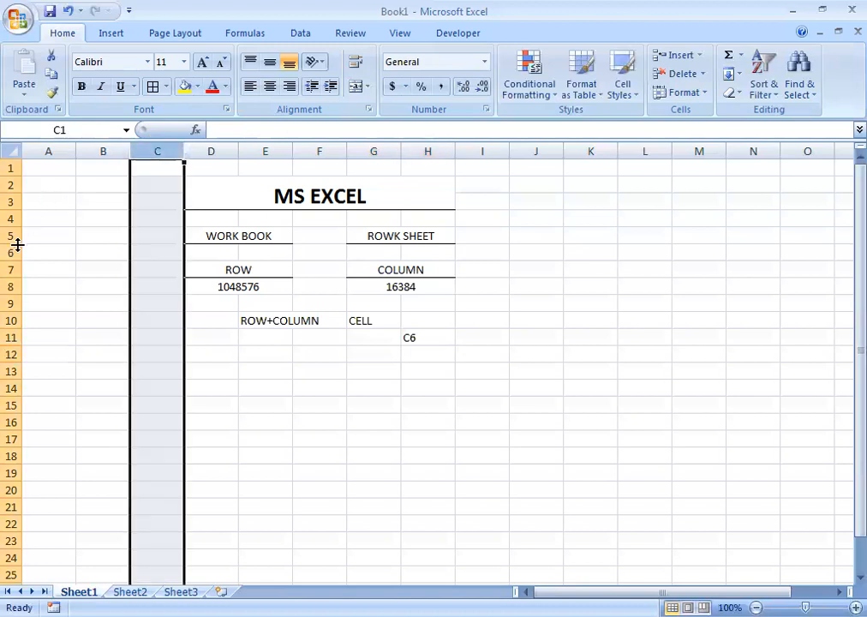
{"action": "left_click", "coordinate": [13, 252]}
{"action": "left_click", "coordinate": [152, 252]}
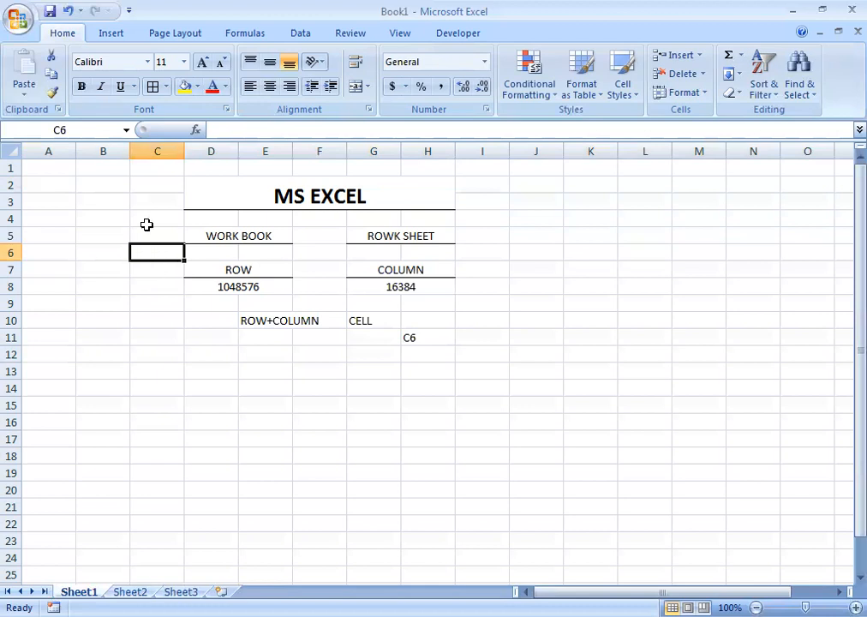
Inspect the selected cell's address in the Name Box, and select cells B8 and J5 to compare their addresses.
{"action": "left_click", "coordinate": [48, 129]}
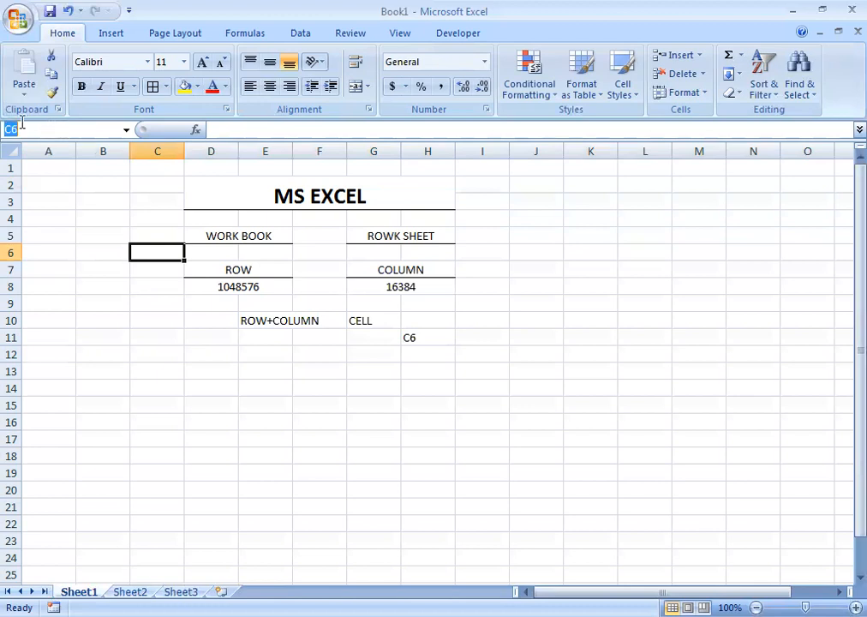
{"action": "left_click", "coordinate": [118, 288]}
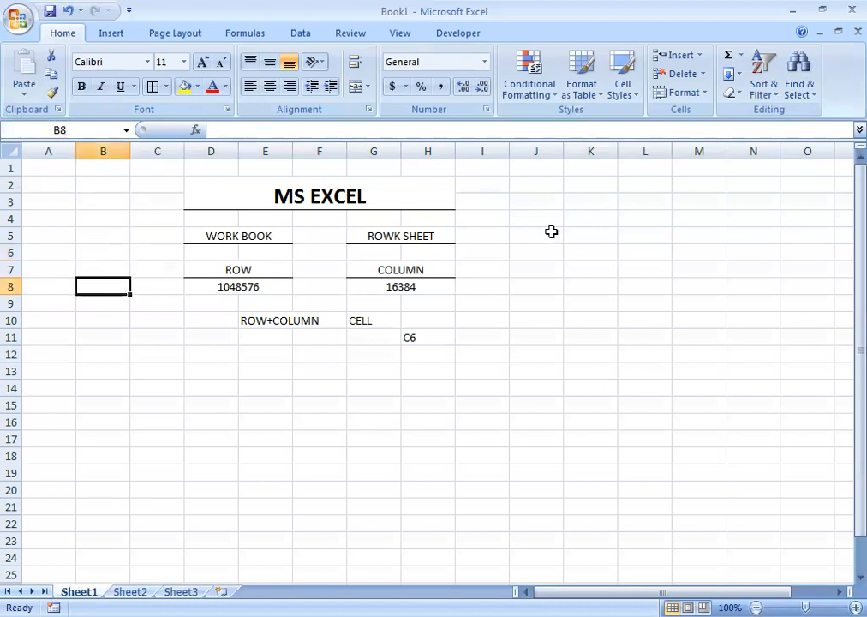
{"action": "left_click", "coordinate": [546, 232]}
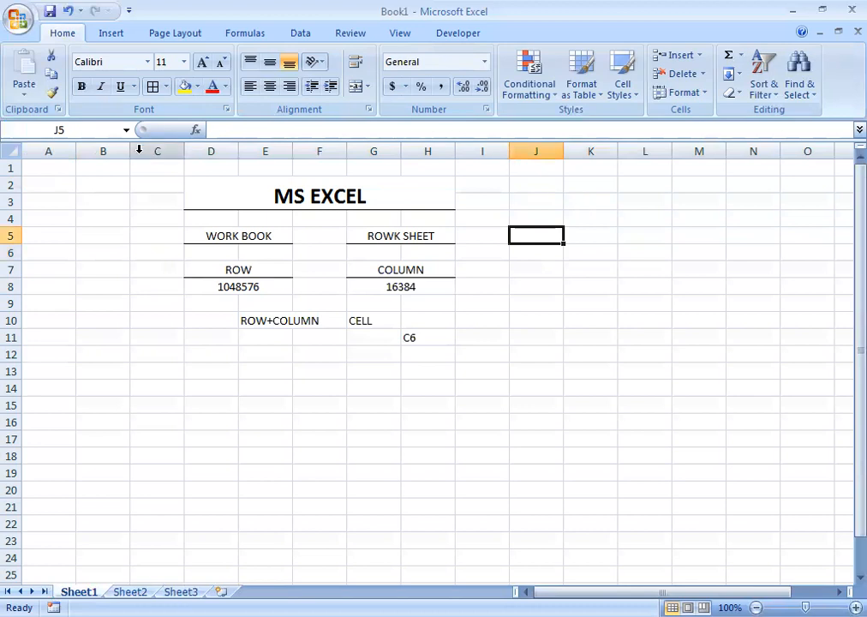
Move down column A one cell at a time from A1 to around row 72, and return to A1.
{"action": "left_click", "coordinate": [56, 166]}
{"action": "key", "text": "Down"}
{"action": "key", "text": "Down"}
{"action": "key", "text": "Down"}
{"action": "key", "text": "Down"}
{"action": "key", "text": "Down"}
{"action": "key", "text": "Down"}
{"action": "key", "text": "Down"}
{"action": "key", "text": "Down"}
{"action": "key", "text": "Down"}
{"action": "key", "text": "Down"}
{"action": "key", "text": "Down"}
{"action": "key", "text": "Down"}
{"action": "key", "text": "Down"}
{"action": "key", "text": "Down"}
{"action": "key", "text": "Down"}
{"action": "key", "text": "Down"}
{"action": "key", "text": "Down"}
{"action": "key", "text": "Down"}
{"action": "key", "text": "Down"}
{"action": "key", "text": "Down"}
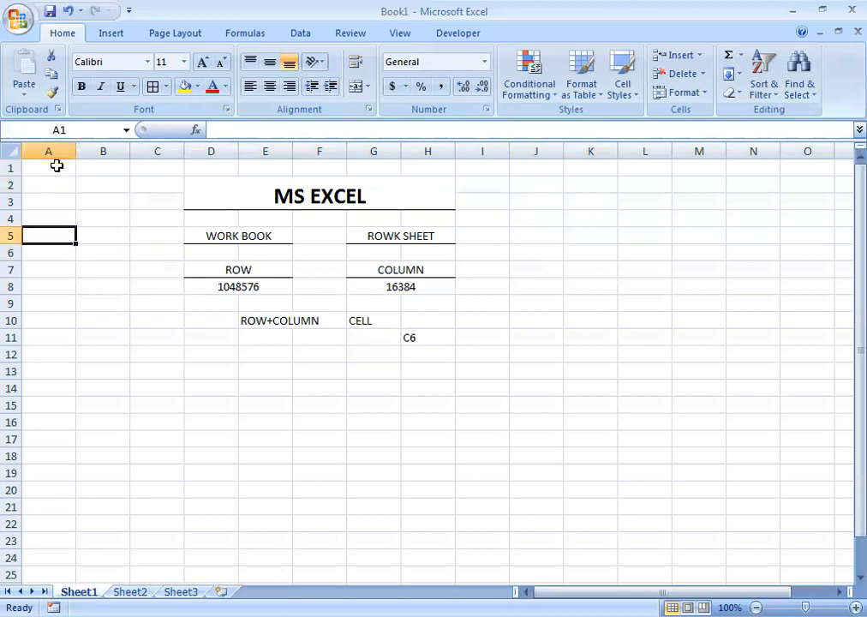
{"action": "key", "text": "Down"}
{"action": "key", "text": "Down"}
{"action": "key", "text": "Down"}
{"action": "key", "text": "Down"}
{"action": "key", "text": "Down"}
{"action": "key", "text": "Down"}
{"action": "key", "text": "Down"}
{"action": "key", "text": "Down"}
{"action": "key", "text": "Down"}
{"action": "key", "text": "Down"}
{"action": "key", "text": "Down"}
{"action": "key", "text": "Down"}
{"action": "key", "text": "Down"}
{"action": "key", "text": "Down"}
{"action": "key", "text": "Down"}
{"action": "key", "text": "Down"}
{"action": "key", "text": "Down"}
{"action": "key", "text": "Down"}
{"action": "key", "text": "Down"}
{"action": "key", "text": "Down"}
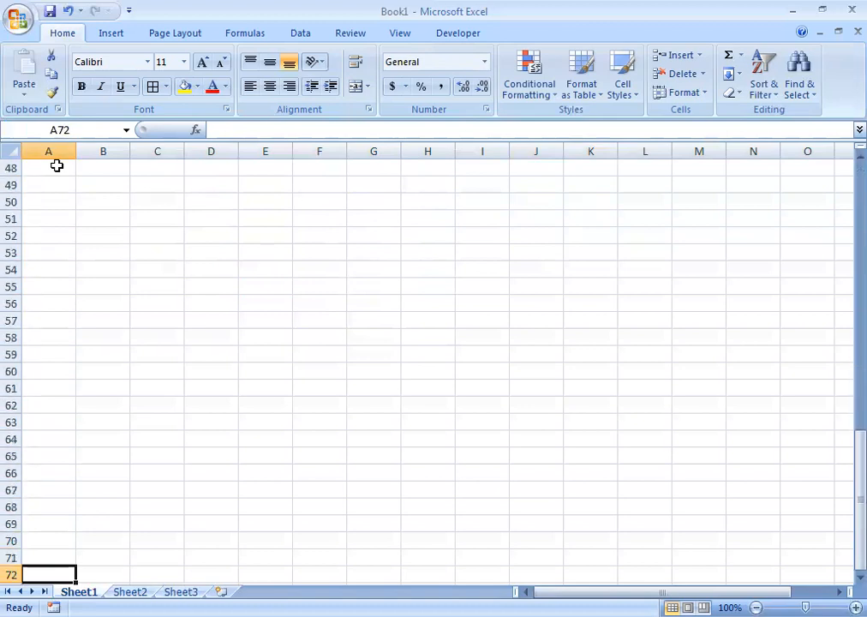
{"action": "key", "text": "ctrl+Home"}
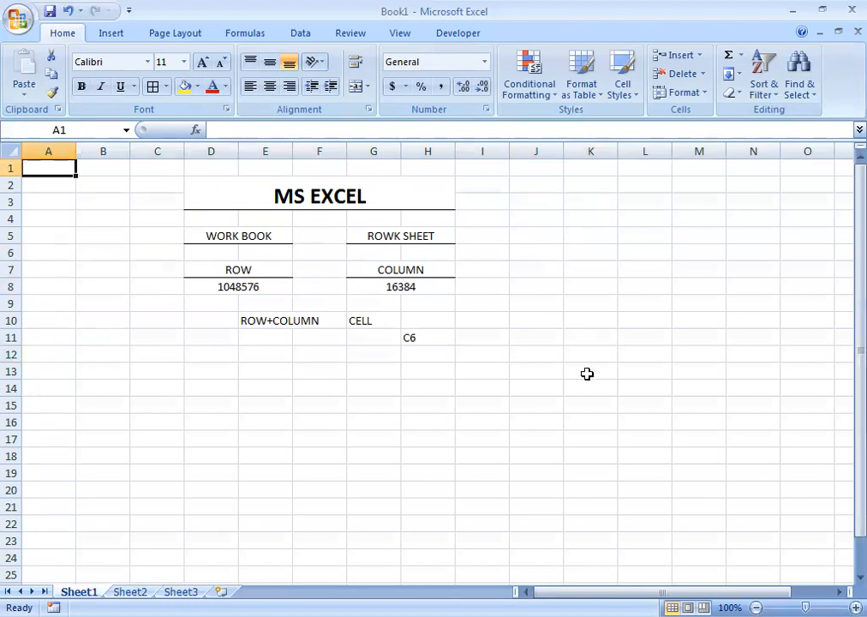
Enter the shortcut label CTRL+DOWN ARROW in cell J4, beside the MS EXCEL table.
{"action": "left_click", "coordinate": [528, 221]}
{"action": "type", "text": "CTR"}
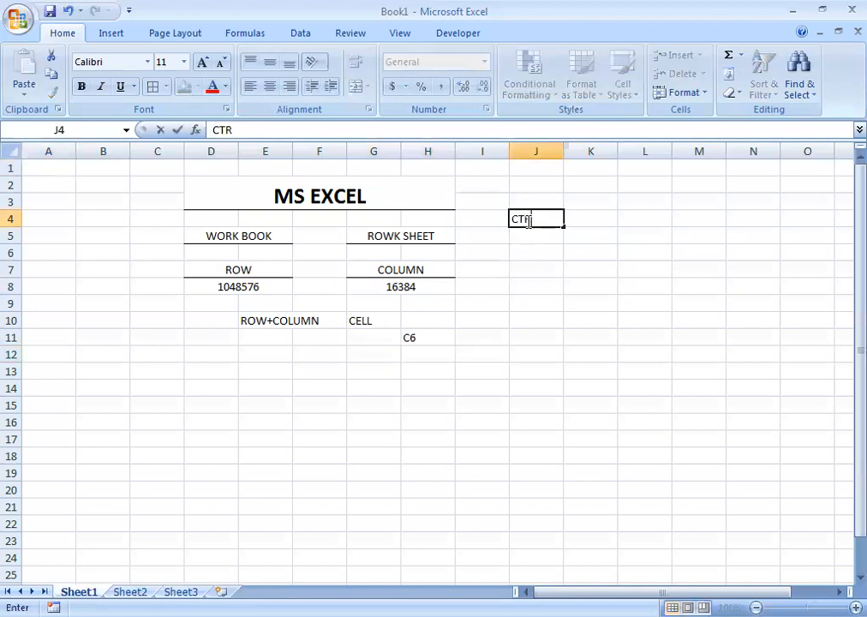
{"action": "type", "text": "L+DOWN ARROW"}
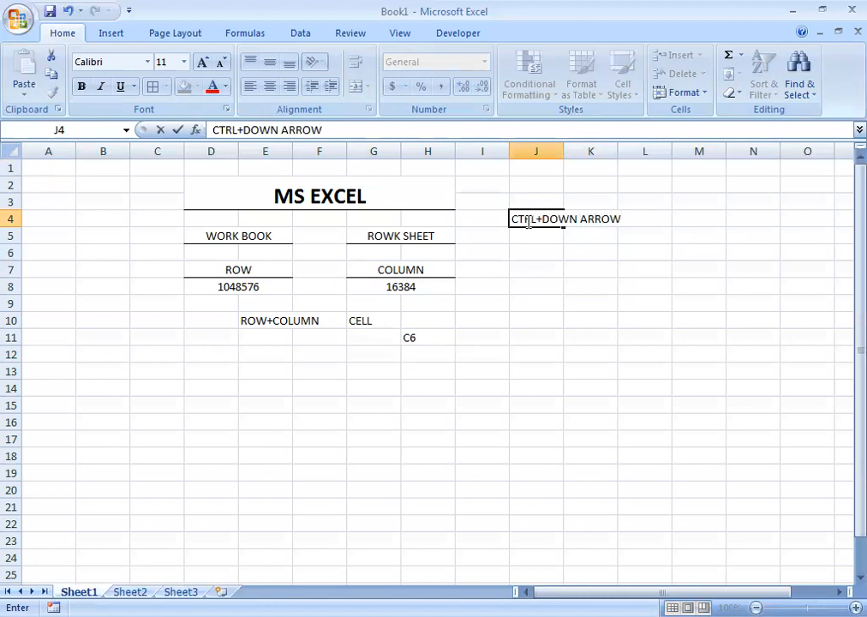
{"action": "key", "text": "Return"}
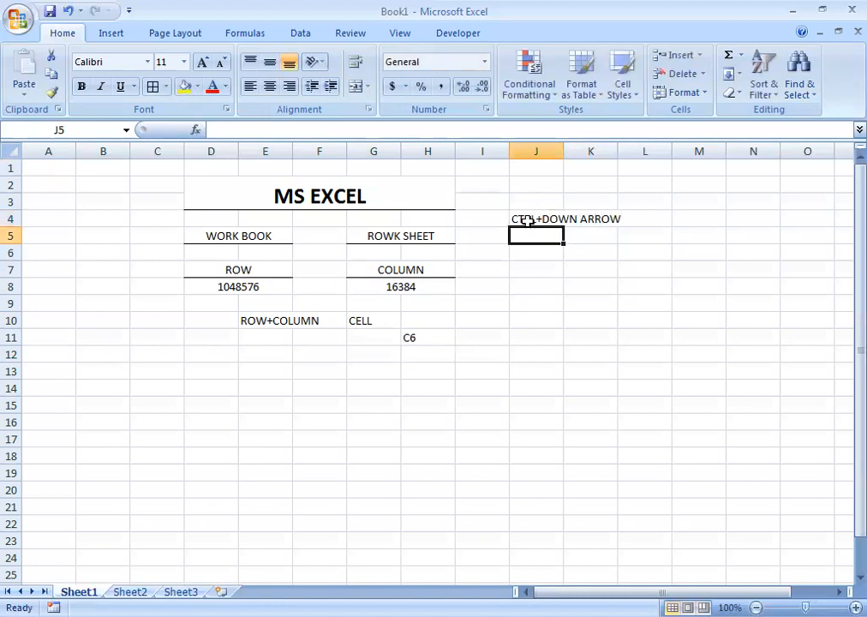
{"action": "left_click_drag", "start_coordinate": [528, 220], "coordinate": [623, 217]}
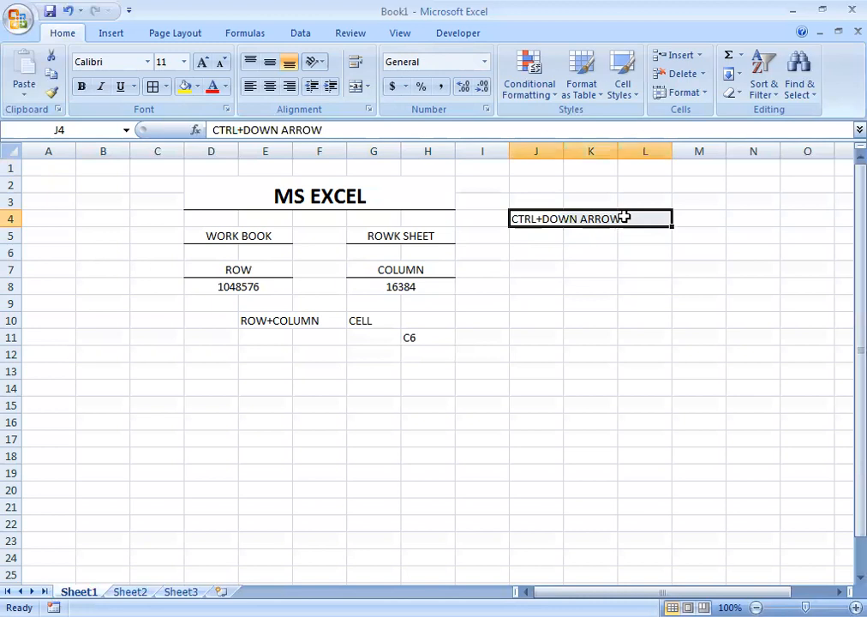
{"action": "left_click", "coordinate": [573, 254]}
{"action": "left_click", "coordinate": [529, 236]}
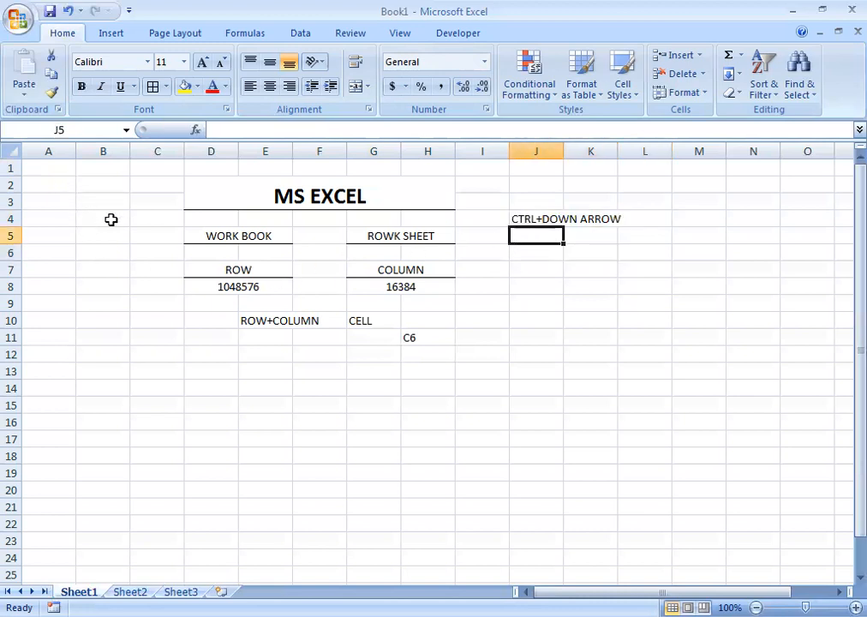
Jump from A1 straight to the last row of column A and back to the first row.
{"action": "left_click", "coordinate": [48, 166]}
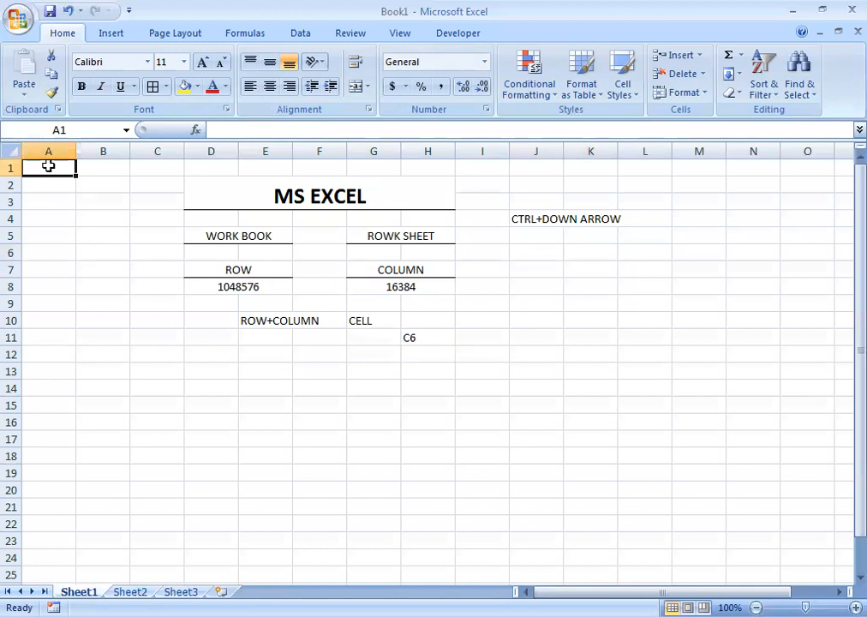
{"action": "key", "text": "ctrl+Down"}
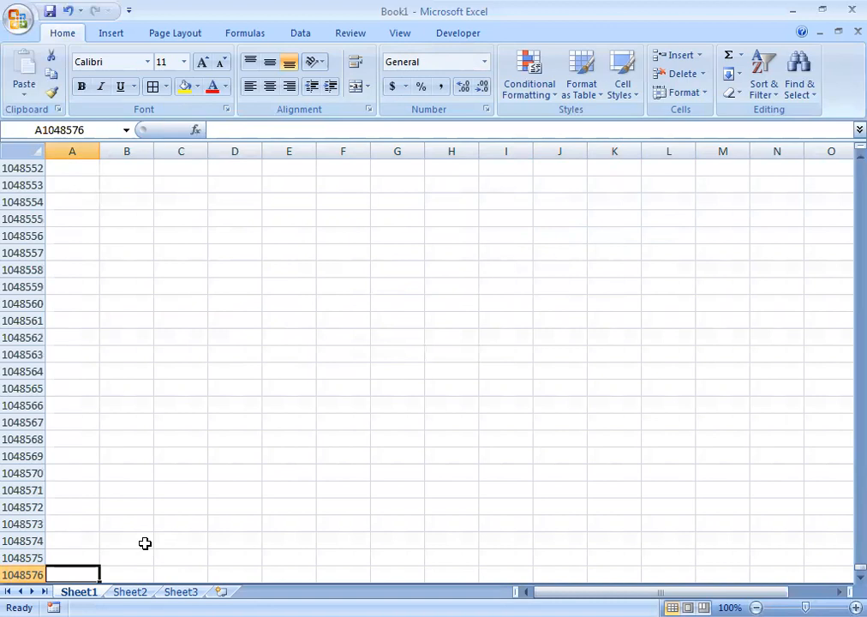
{"action": "key", "text": "ctrl+Up"}
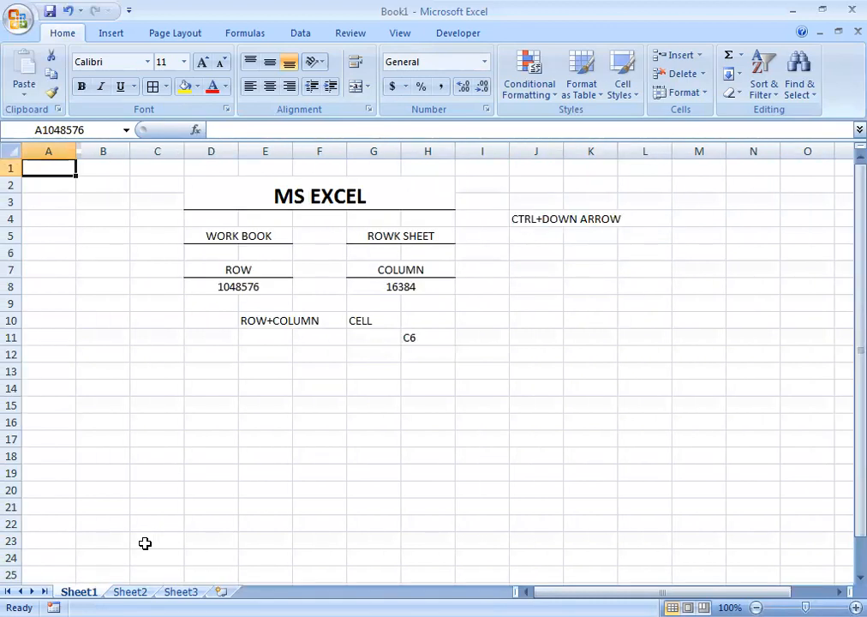
Enter the shortcut label CTRL+UP ARROW in cell J5, directly below the CTRL+DOWN ARROW label.
{"action": "left_click", "coordinate": [528, 240]}
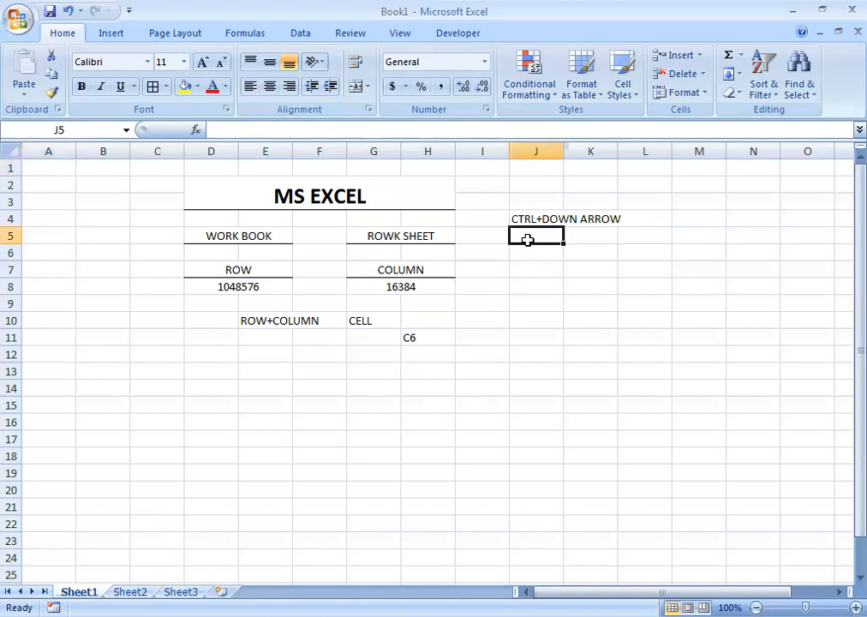
{"action": "type", "text": "CTRL"}
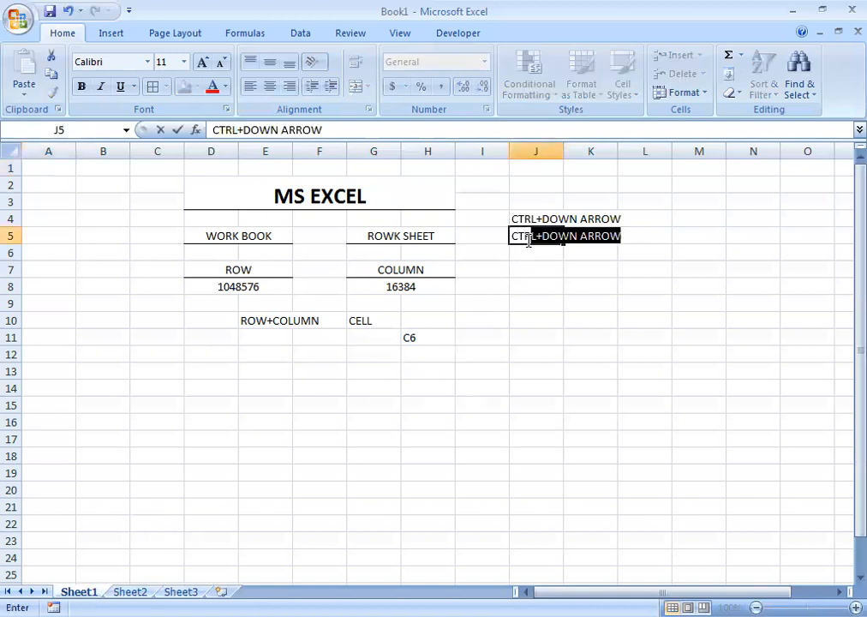
{"action": "type", "text": "+UP ARROW"}
{"action": "key", "text": "Return"}
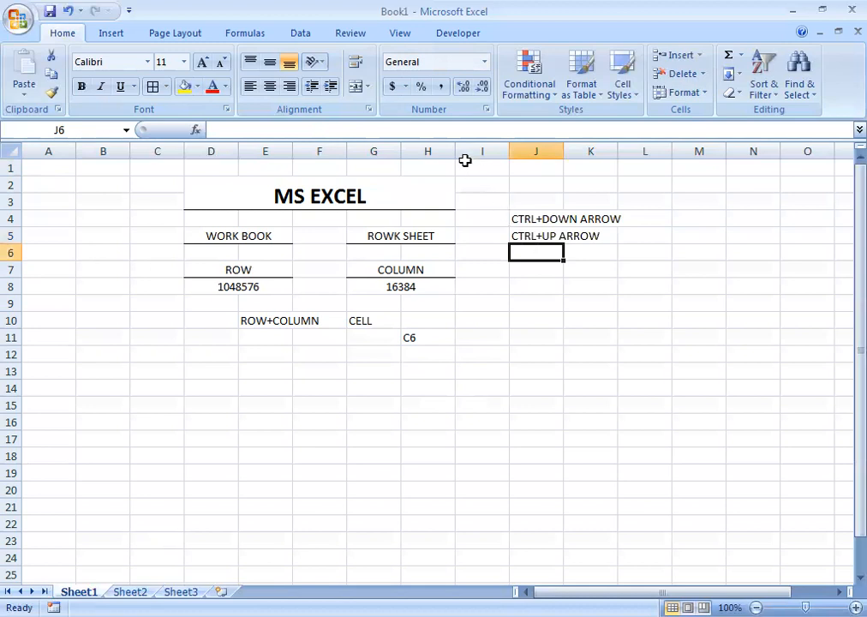
{"action": "left_click_drag", "start_coordinate": [521, 222], "coordinate": [567, 228]}
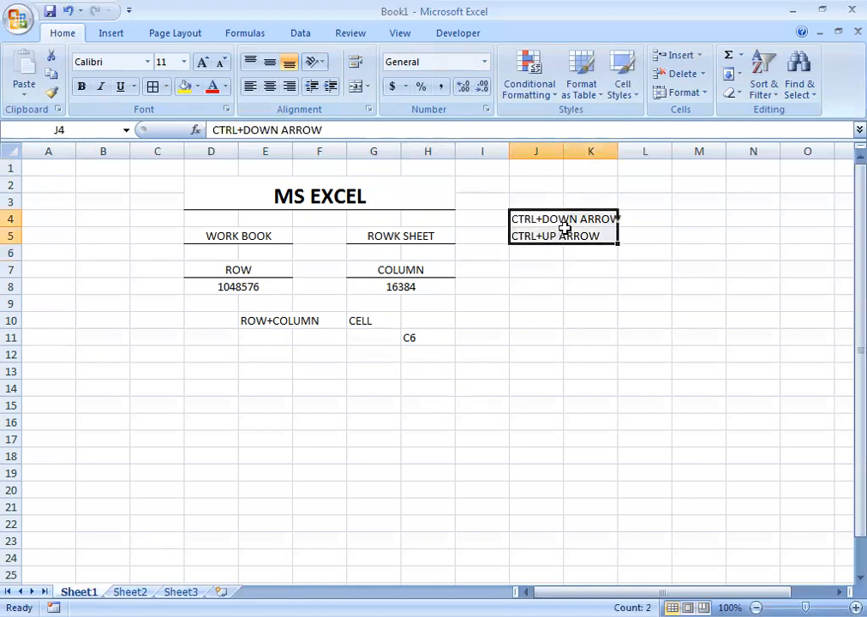
Enter the shortcut label CTRL+RIGHT ARROW in cell J6, below the CTRL+UP ARROW label.
{"action": "left_click", "coordinate": [530, 257]}
{"action": "type", "text": "CTRL+"}
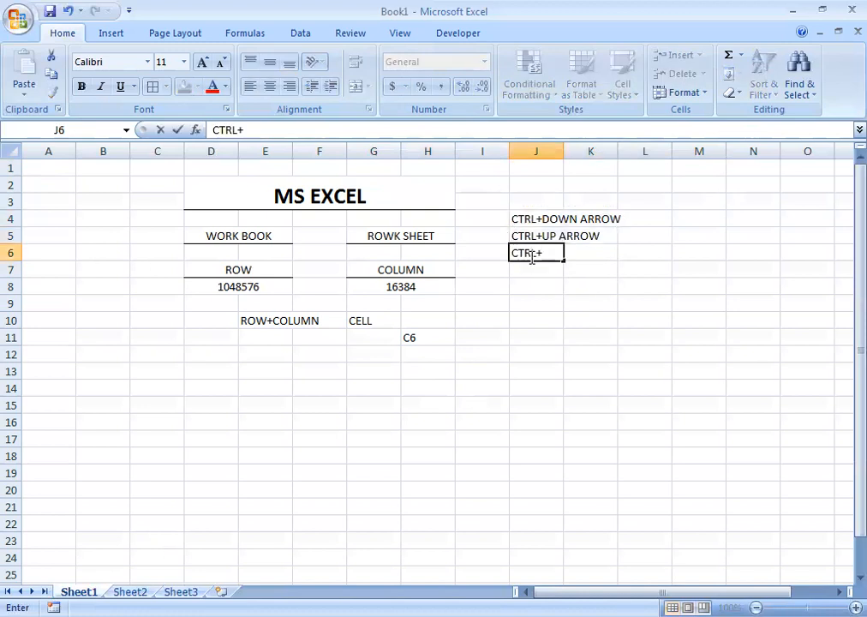
{"action": "type", "text": "LEF"}
{"action": "type", "text": "T"}
{"action": "key", "text": "BackSpace"}
{"action": "key", "text": "BackSpace"}
{"action": "key", "text": "BackSpace"}
{"action": "type", "text": "RIGHT"}
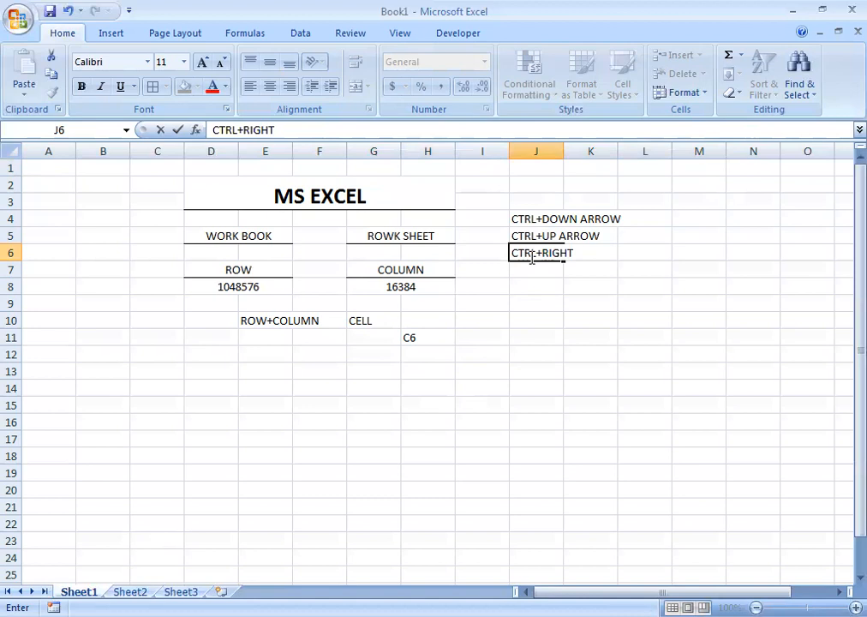
{"action": "type", "text": " ARROW"}
{"action": "key", "text": "Return"}
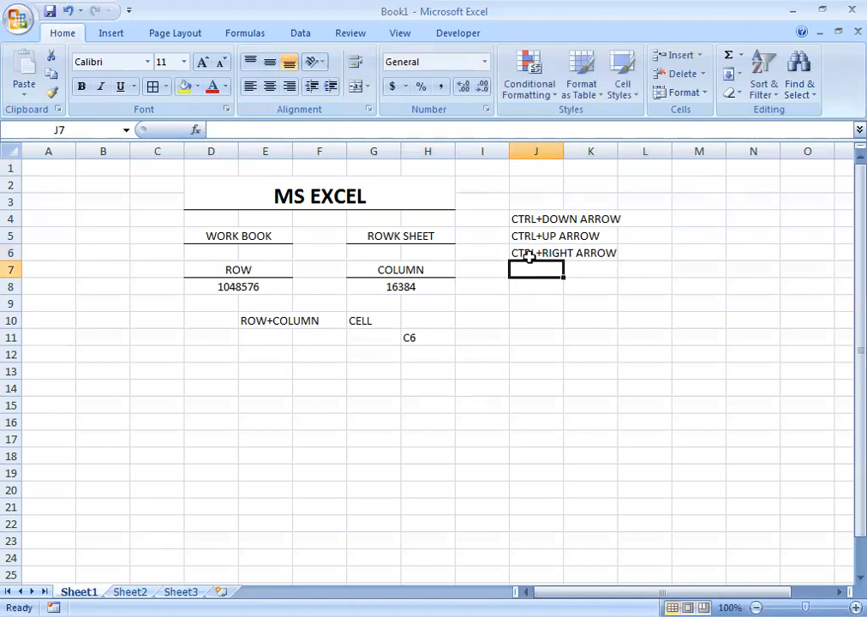
Jump along row 7 from J7 to the sheet's last column, and return to the labelled area.
{"action": "key", "text": "ctrl+Right"}
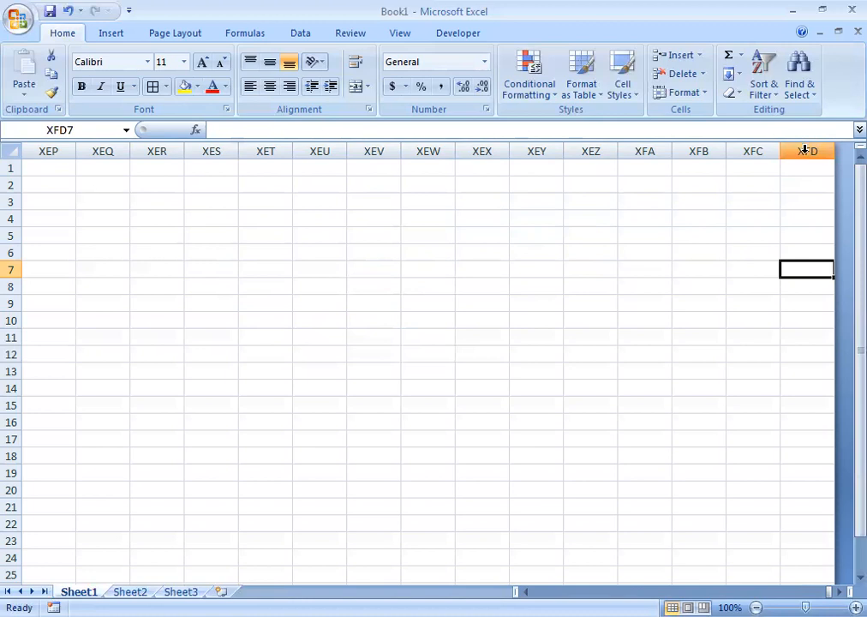
{"action": "key", "text": "ctrl+Left"}
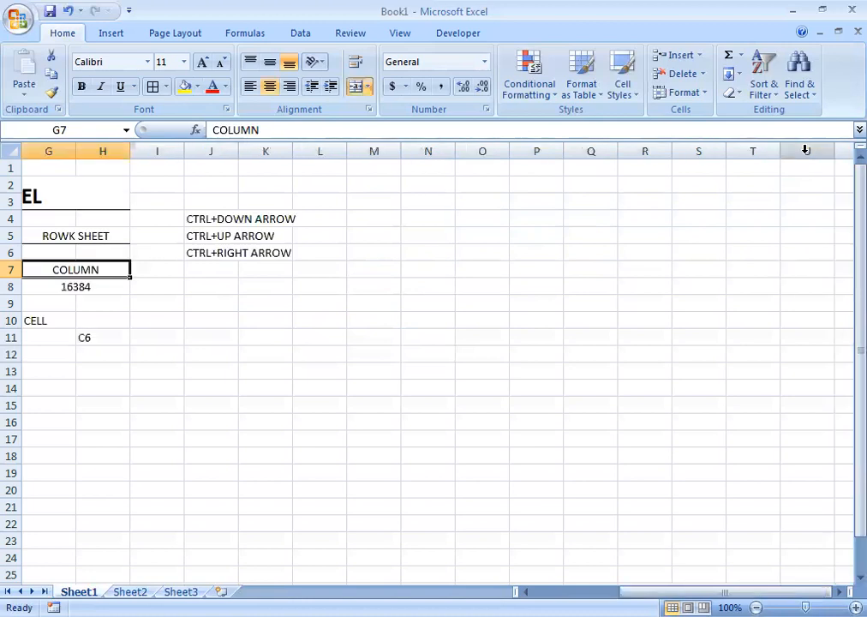
{"action": "left_click_drag", "start_coordinate": [725, 592], "coordinate": [683, 591]}
Enter the shortcut label CTRL+LEFT ARROW in cell J7, completing the list of arrow shortcuts.
{"action": "left_click", "coordinate": [486, 270]}
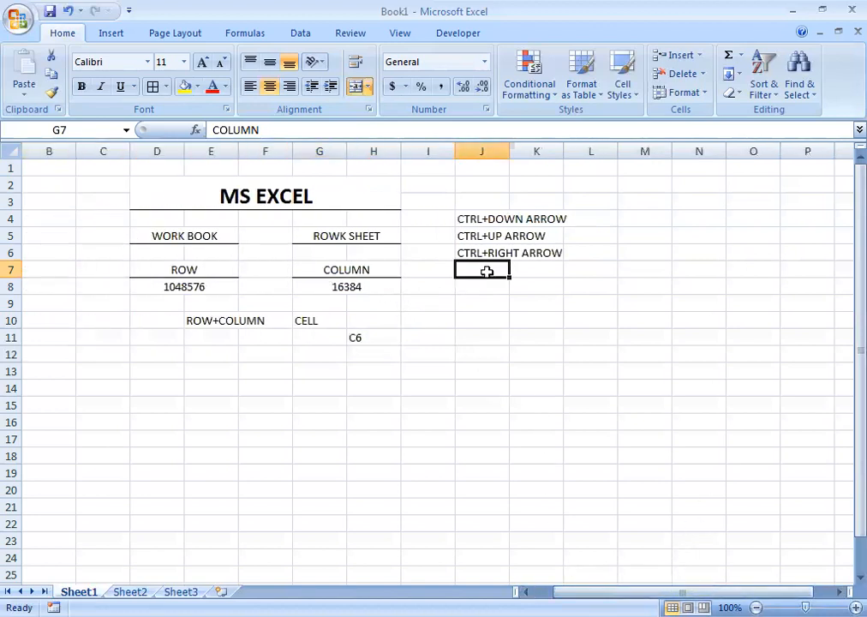
{"action": "type", "text": "CTRL+LEFT ARROW"}
{"action": "key", "text": "Return"}
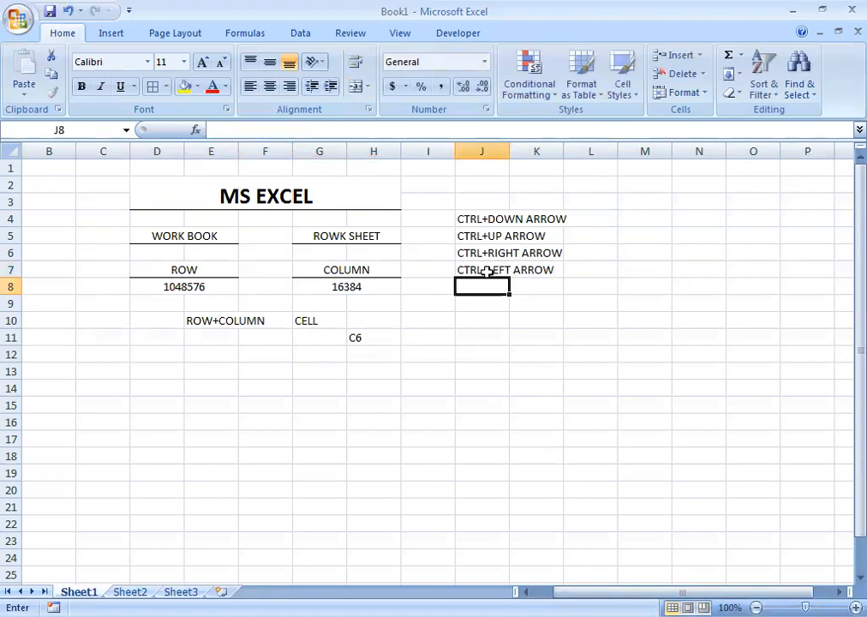
Add borders to the shortcut list in J4:K7 and widen column K slightly so the labels fit inside.
{"action": "left_click_drag", "start_coordinate": [459, 219], "coordinate": [525, 264]}
{"action": "left_click", "coordinate": [155, 89]}
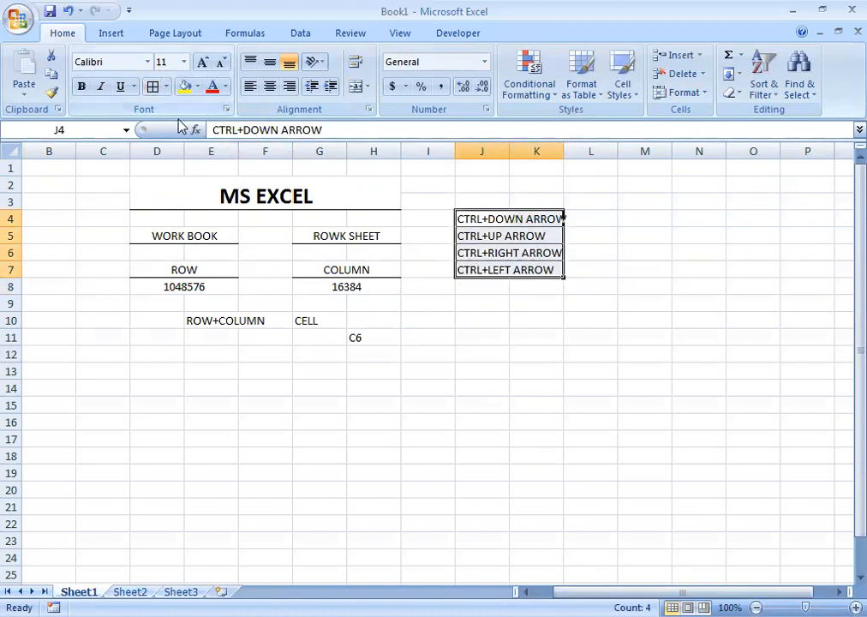
{"action": "left_click", "coordinate": [513, 300]}
{"action": "left_click_drag", "start_coordinate": [563, 151], "coordinate": [574, 151]}
{"action": "left_click", "coordinate": [464, 220]}
{"action": "left_click", "coordinate": [499, 251]}
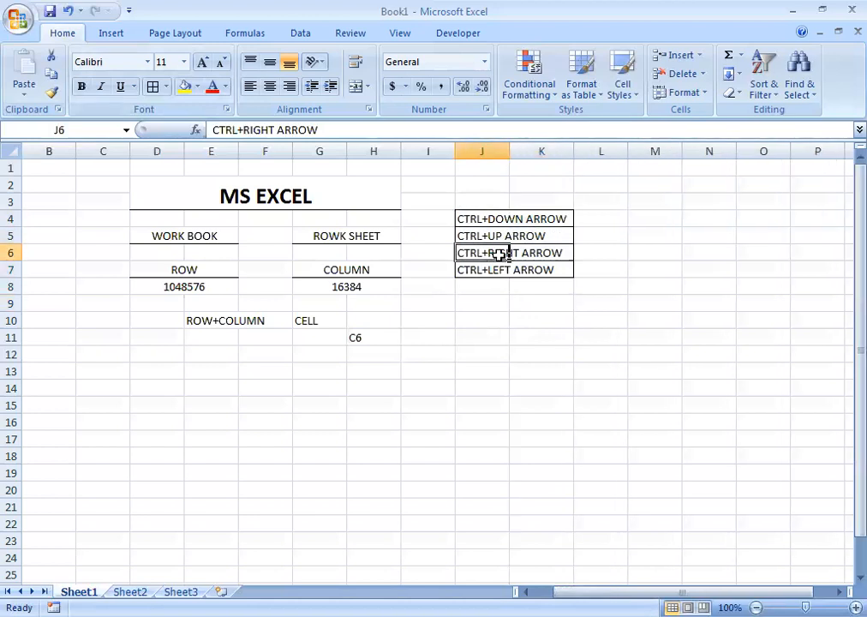
{"action": "left_click", "coordinate": [537, 316]}
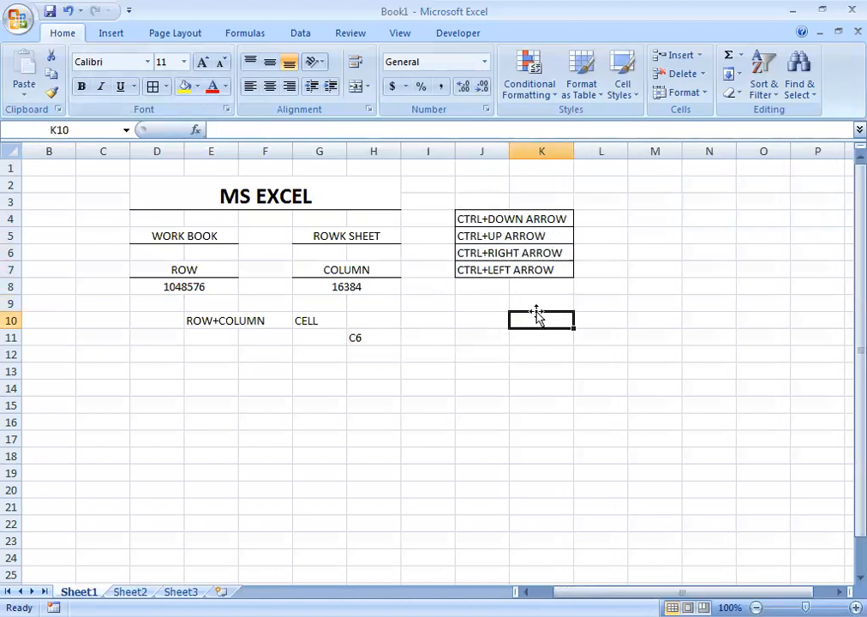
Review the four arrow shortcuts in J4:K7 by selecting each row in turn, finishing on empty cell E13.
{"action": "left_click", "coordinate": [526, 592]}
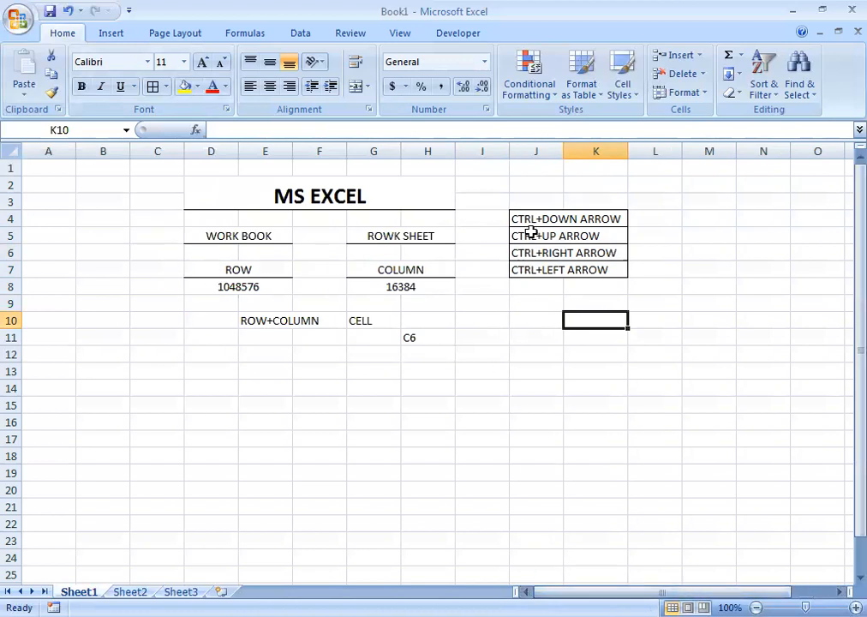
{"action": "left_click", "coordinate": [557, 219]}
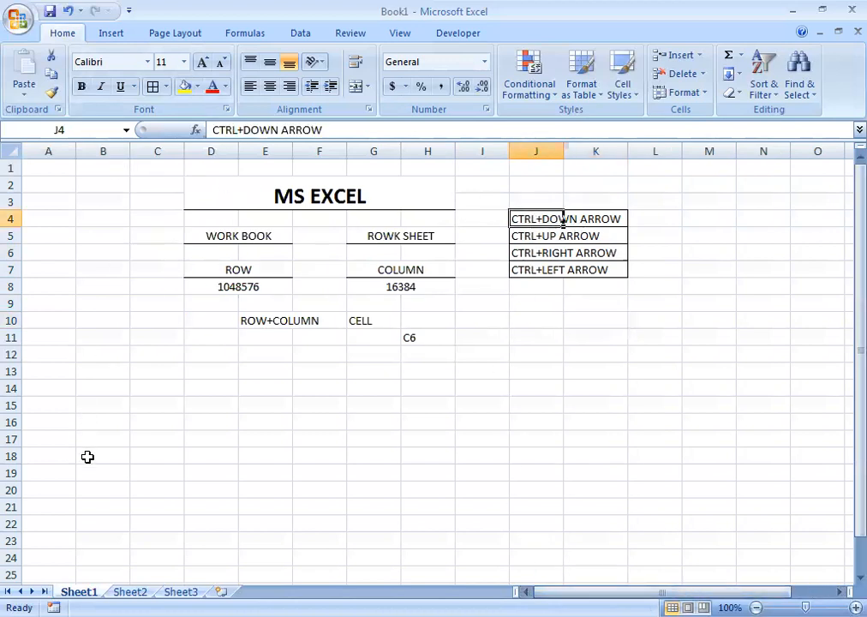
{"action": "left_click_drag", "start_coordinate": [538, 236], "coordinate": [574, 240]}
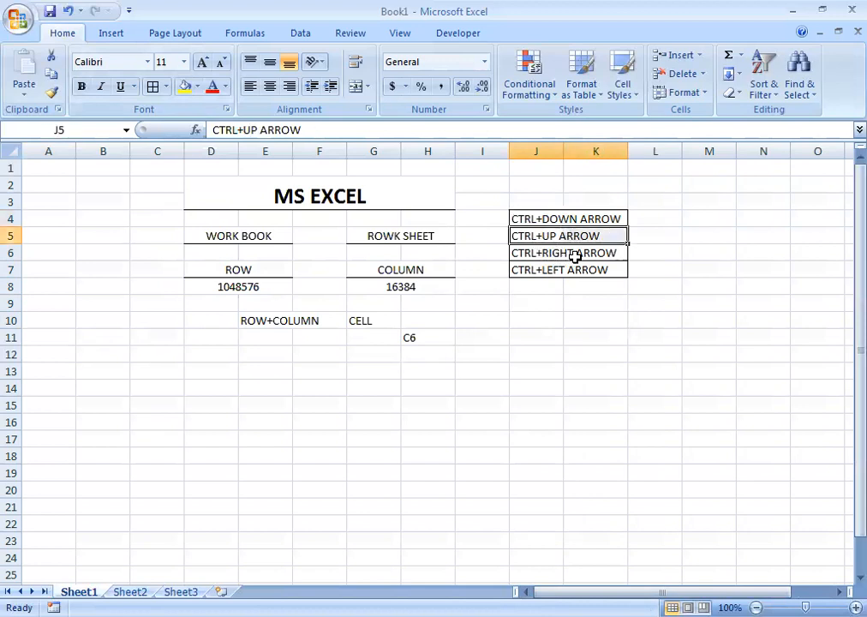
{"action": "left_click", "coordinate": [575, 255]}
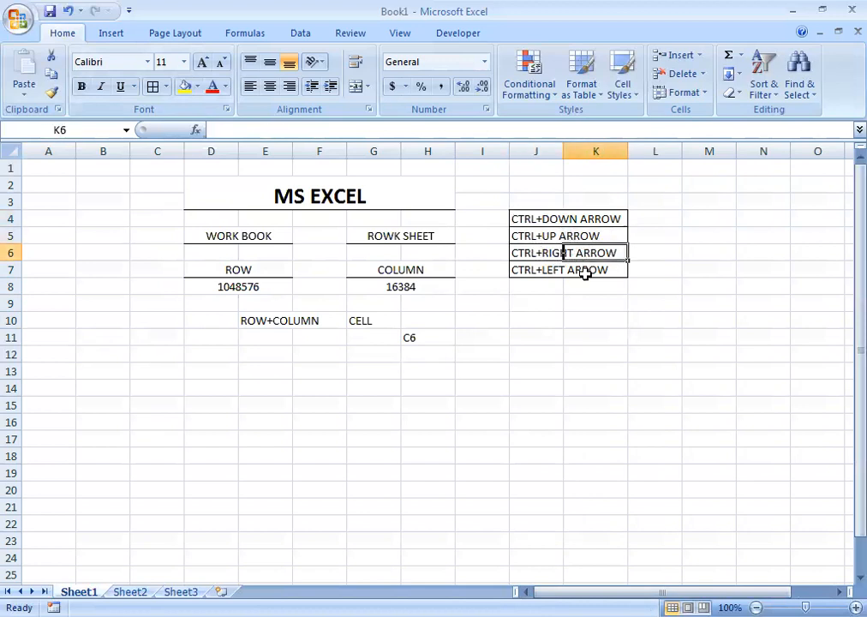
{"action": "left_click", "coordinate": [542, 272]}
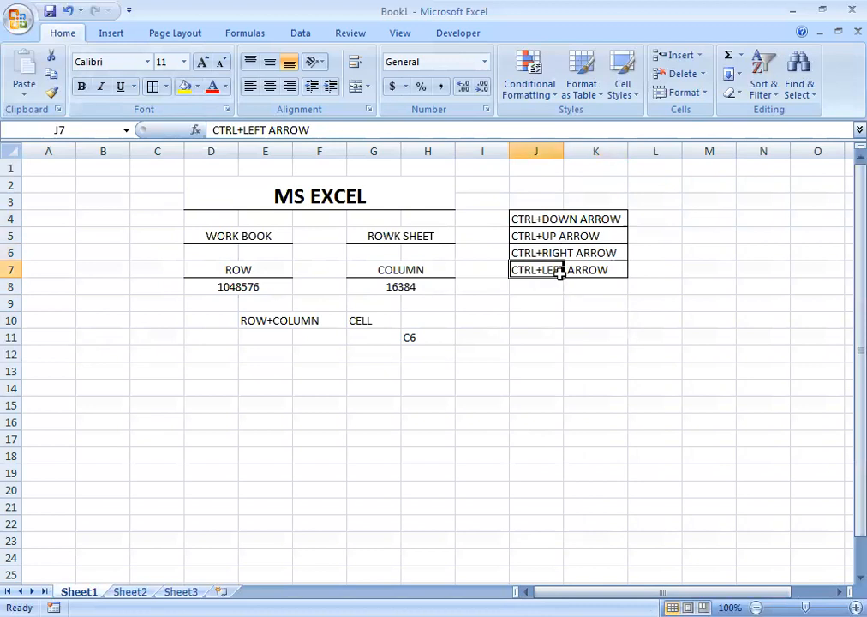
{"action": "left_click", "coordinate": [557, 317]}
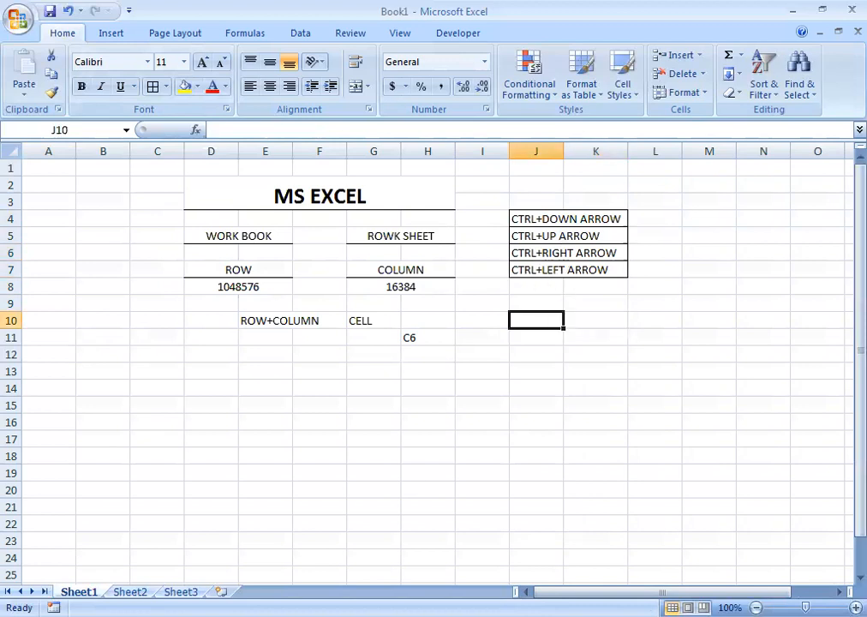
{"action": "left_click", "coordinate": [246, 368]}
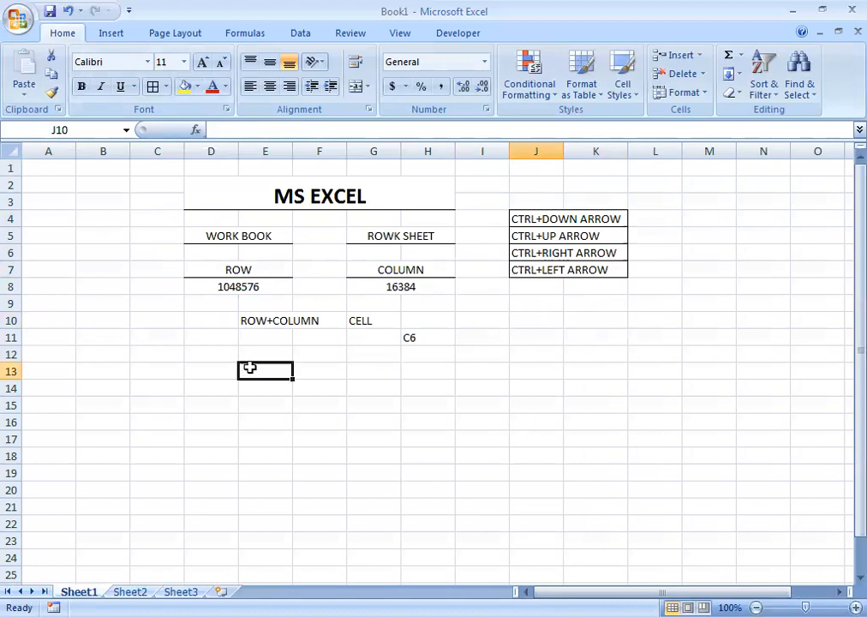
Select the MS EXCEL block D2:H11 on Sheet1 for review, and switch to Sheet2.
{"action": "left_click_drag", "start_coordinate": [244, 208], "coordinate": [402, 336]}
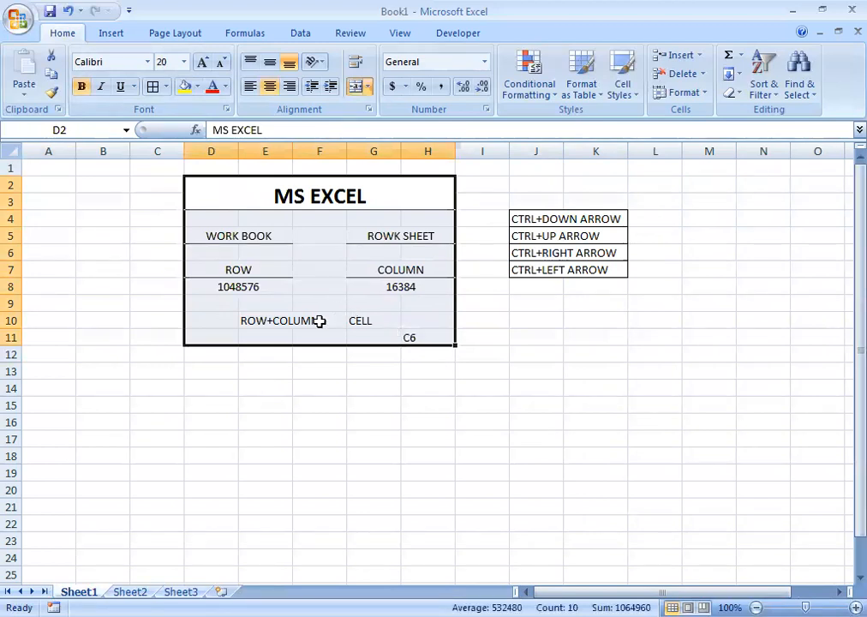
{"action": "left_click", "coordinate": [310, 371]}
{"action": "left_click", "coordinate": [129, 591]}
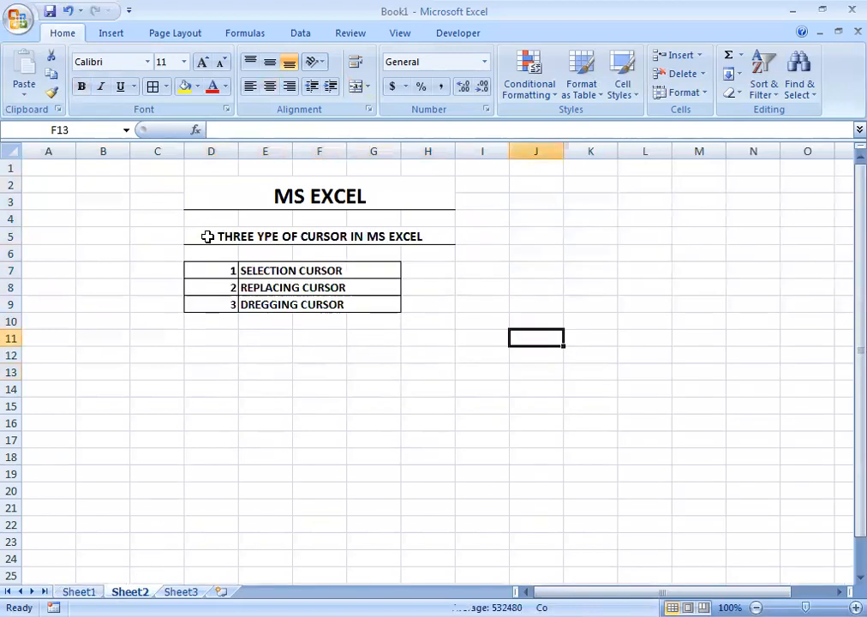
Review the cursor heading and the three numbered cursor types on Sheet2 by selecting each cell in turn, finishing on empty cell I9.
{"action": "left_click", "coordinate": [347, 237]}
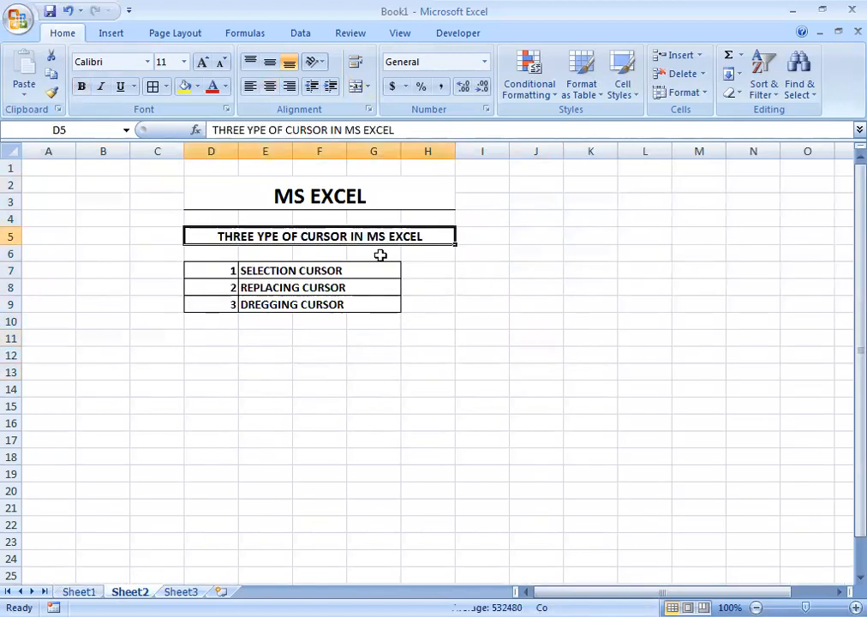
{"action": "left_click", "coordinate": [228, 272]}
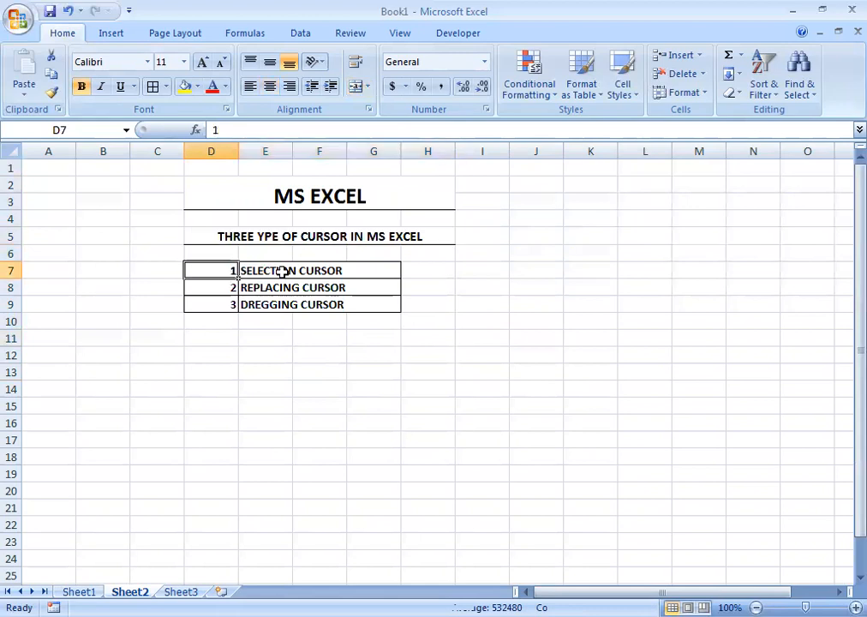
{"action": "left_click", "coordinate": [290, 269]}
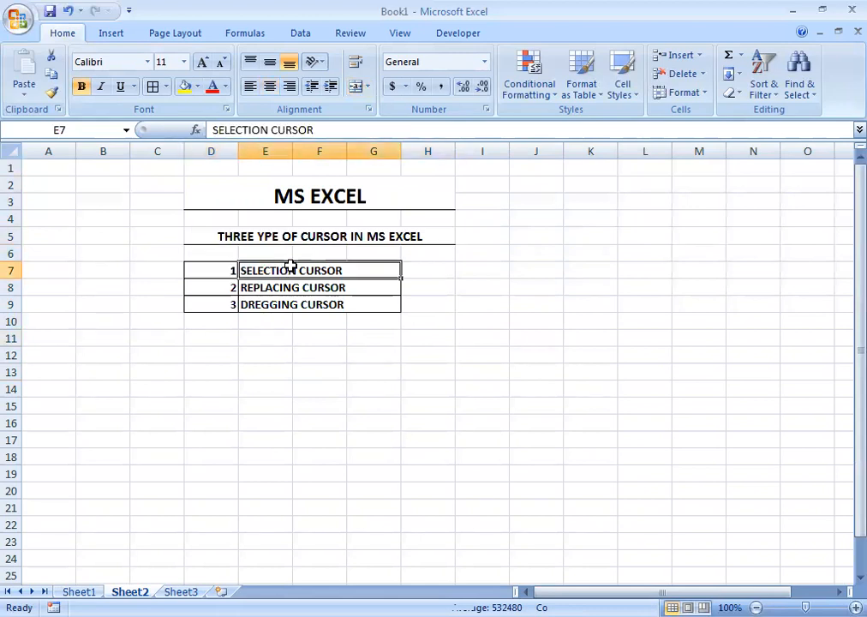
{"action": "left_click", "coordinate": [232, 287]}
{"action": "left_click", "coordinate": [283, 287]}
{"action": "left_click", "coordinate": [228, 302]}
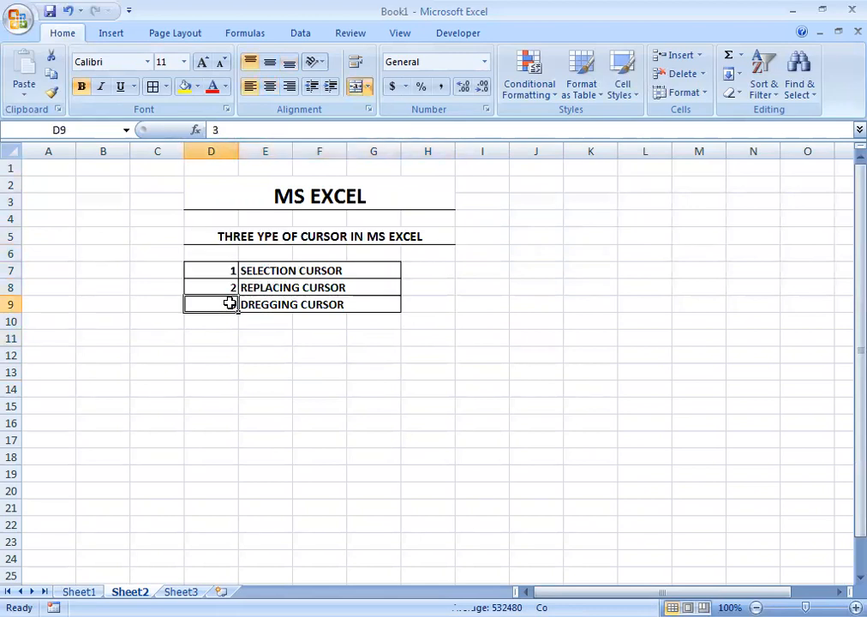
{"action": "left_click", "coordinate": [295, 302]}
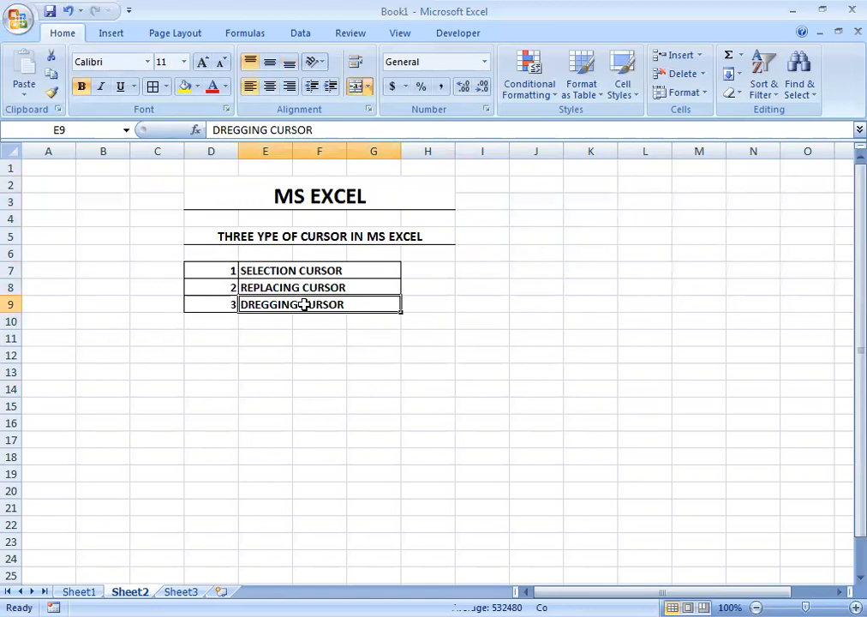
{"action": "left_click", "coordinate": [531, 272]}
{"action": "left_click", "coordinate": [486, 306]}
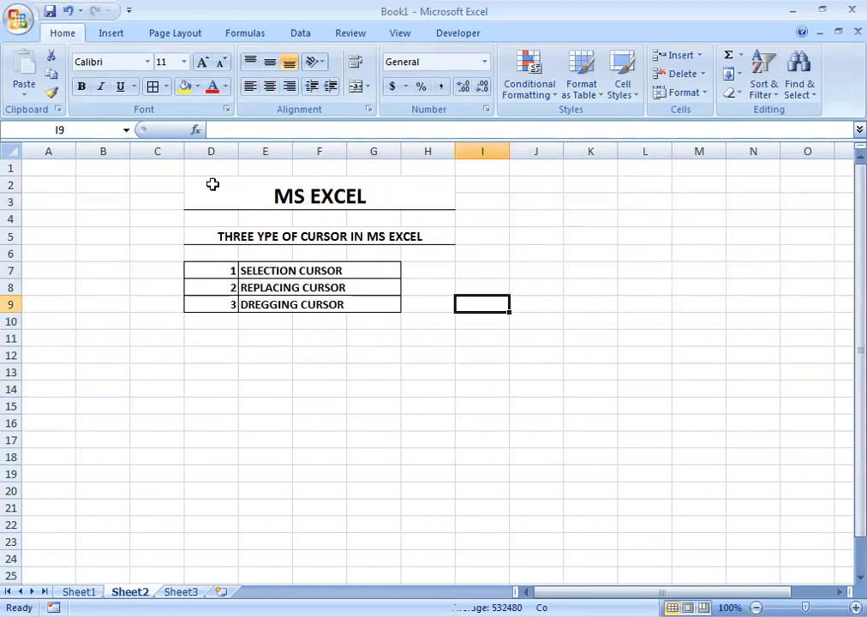
Demonstrate the selection cursor by selecting the block D2:H9 and the cursor list D7:G9.
{"action": "left_click_drag", "start_coordinate": [192, 190], "coordinate": [440, 306]}
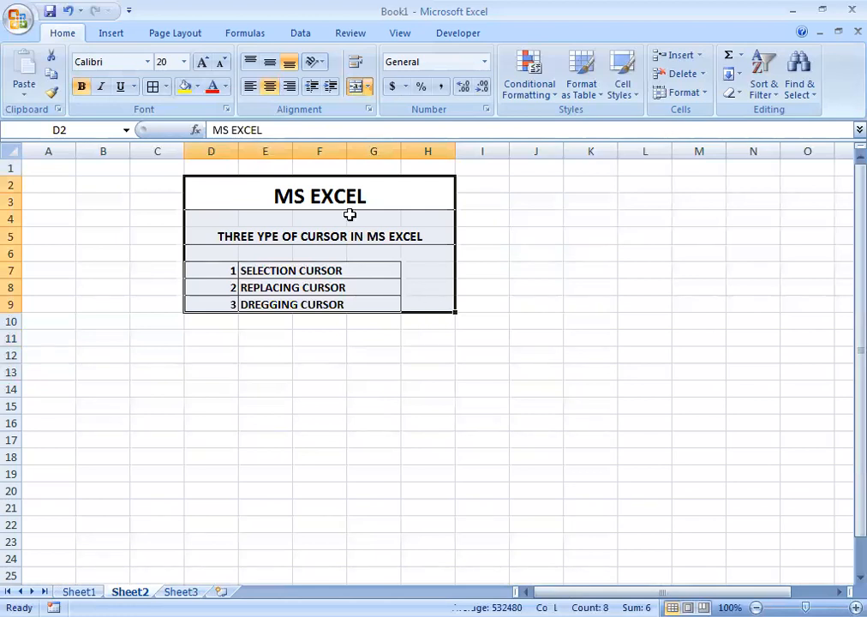
{"action": "left_click", "coordinate": [334, 336]}
{"action": "left_click_drag", "start_coordinate": [212, 278], "coordinate": [368, 306]}
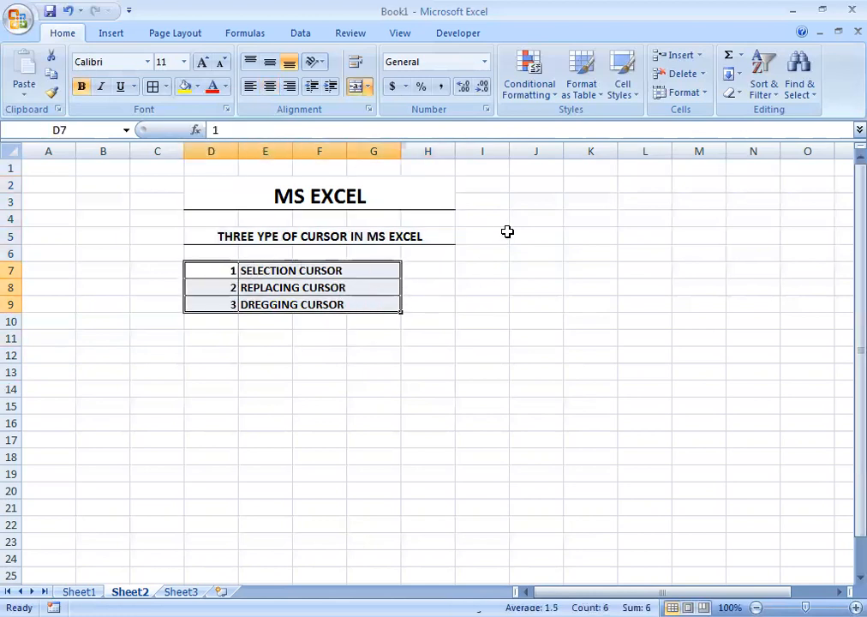
Enter the sample numbers 4500 in cell J4 and 56 in cell J5.
{"action": "left_click", "coordinate": [534, 225]}
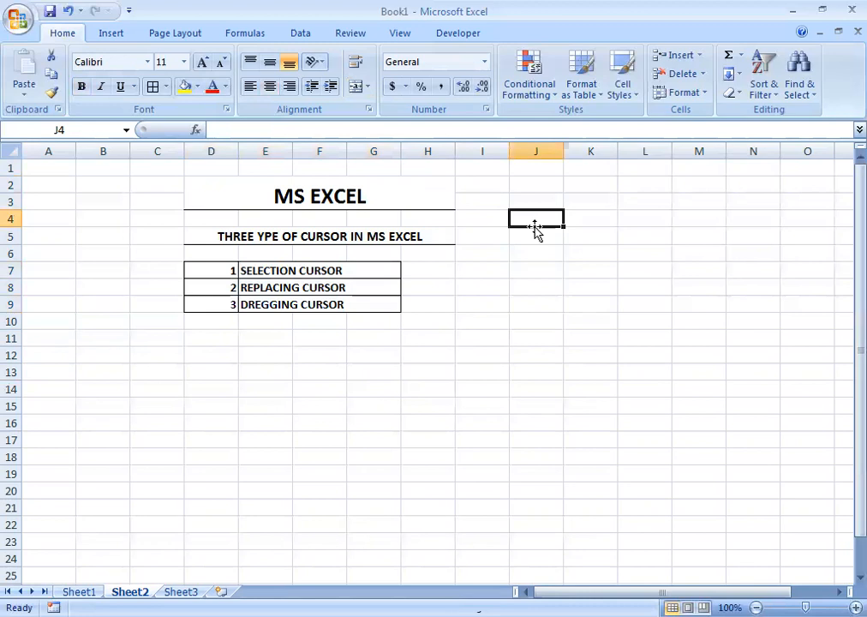
{"action": "type", "text": "4500"}
{"action": "key", "text": "Return"}
{"action": "type", "text": "56"}
{"action": "key", "text": "Return"}
{"action": "key", "text": "Return"}
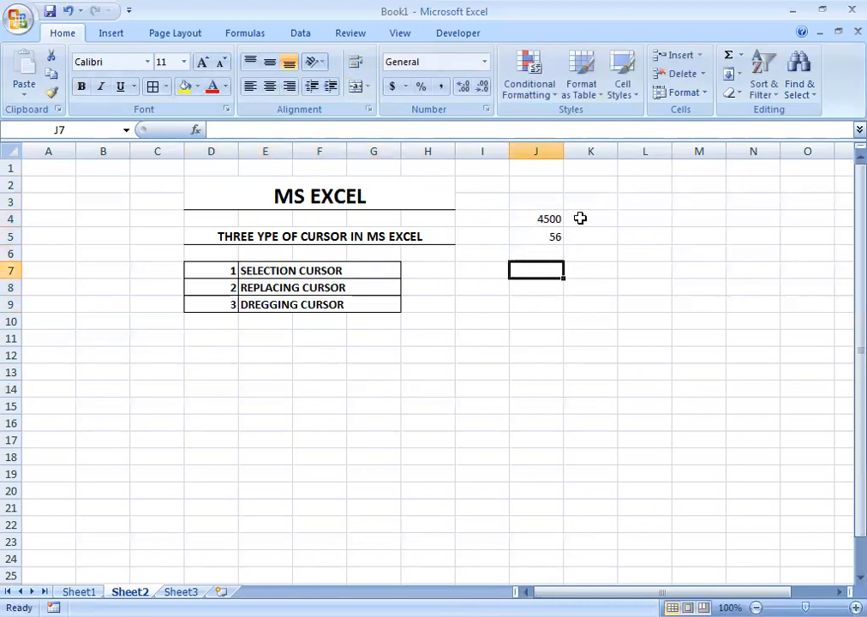
Move the two sample numbers from J4:J5 to L11:L12 with the replacing cursor.
{"action": "left_click_drag", "start_coordinate": [546, 218], "coordinate": [542, 236]}
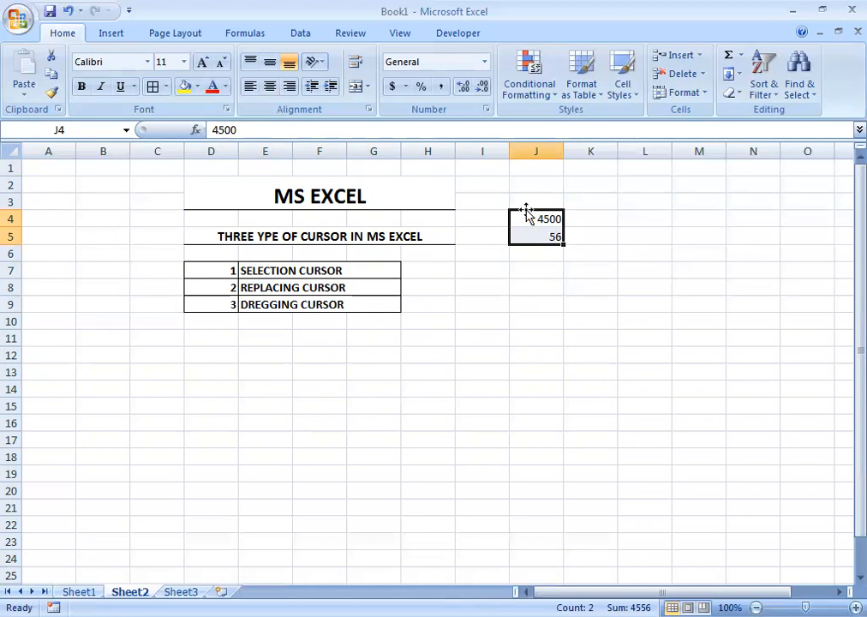
{"action": "left_click", "coordinate": [664, 320]}
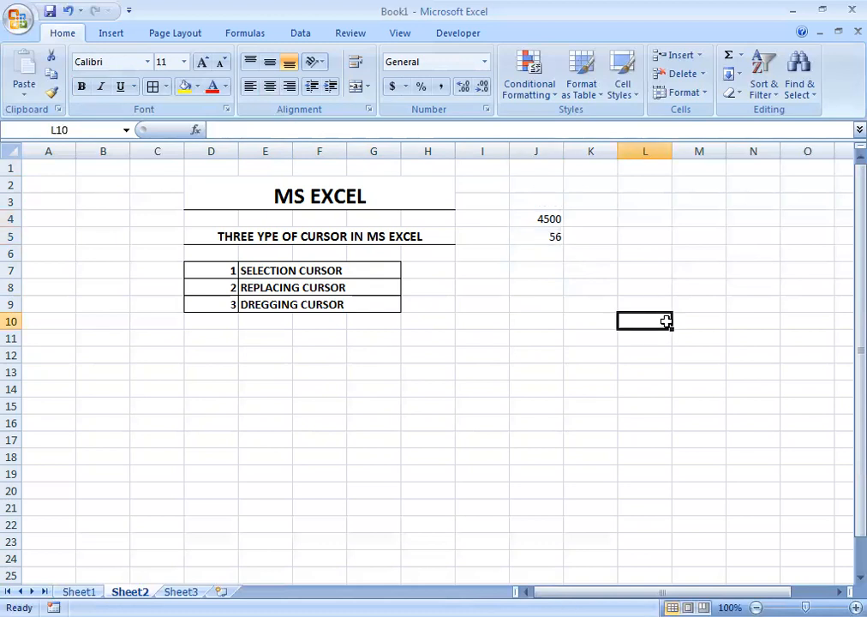
{"action": "left_click_drag", "start_coordinate": [532, 219], "coordinate": [545, 236]}
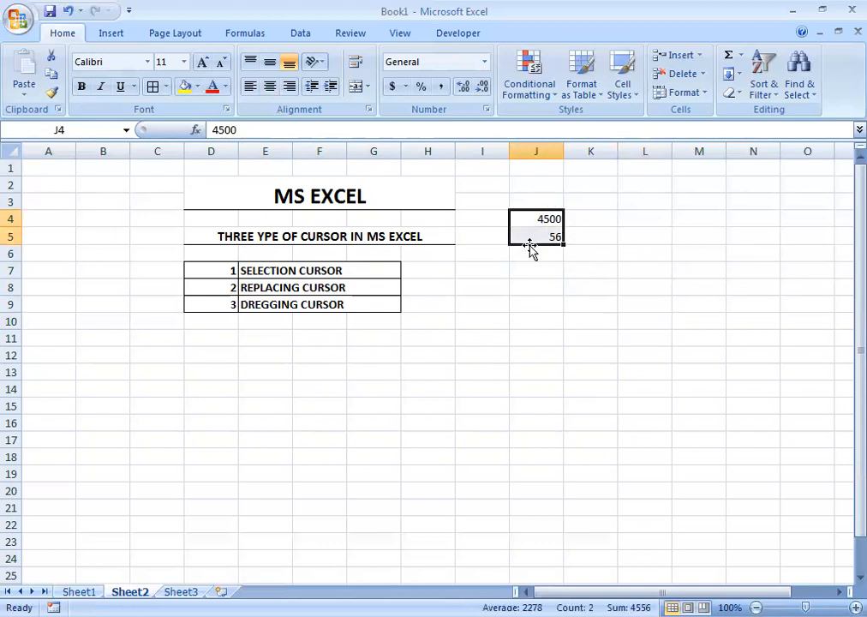
{"action": "left_click_drag", "start_coordinate": [530, 246], "coordinate": [644, 347]}
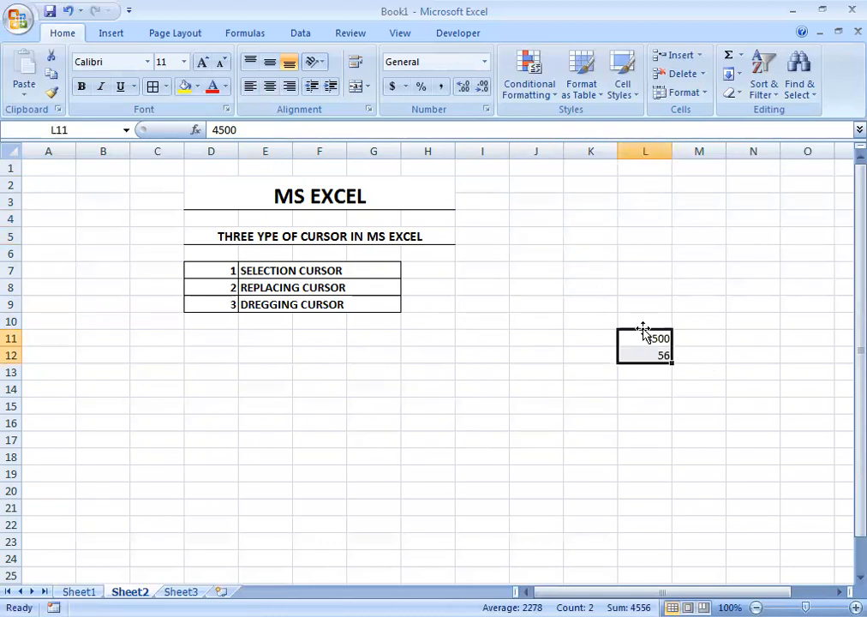
Move the bordered list of cursor types one column over, from D7:G9 to E7:H9.
{"action": "left_click_drag", "start_coordinate": [221, 268], "coordinate": [419, 317]}
{"action": "left_click", "coordinate": [401, 360]}
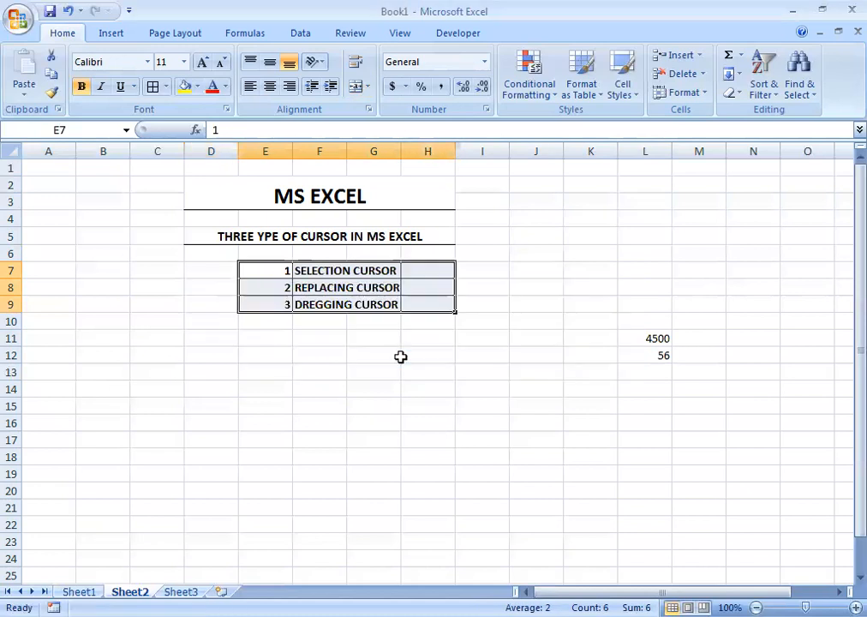
{"action": "left_click", "coordinate": [401, 357]}
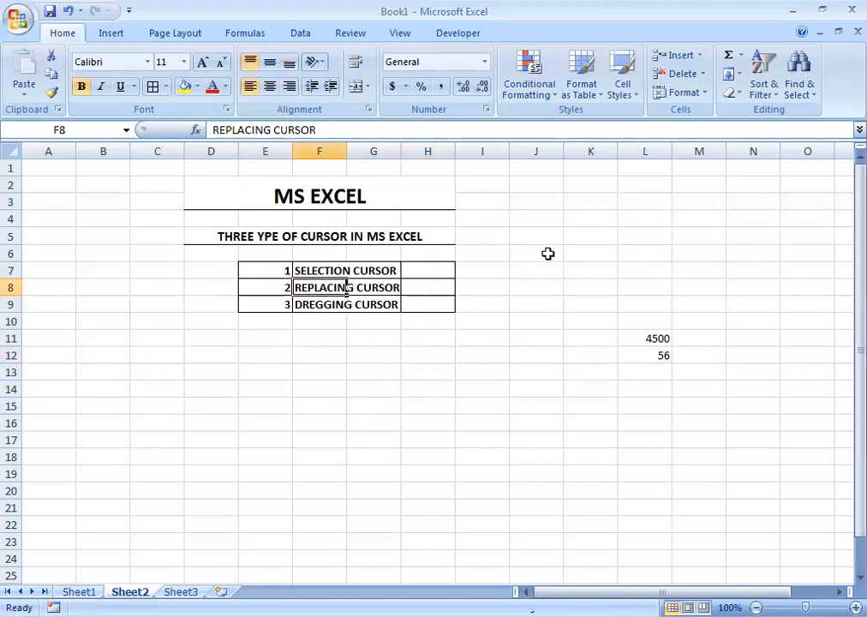
Demonstrate the fill handle by extending the empty cell K4 down to K13.
{"action": "left_click", "coordinate": [581, 217]}
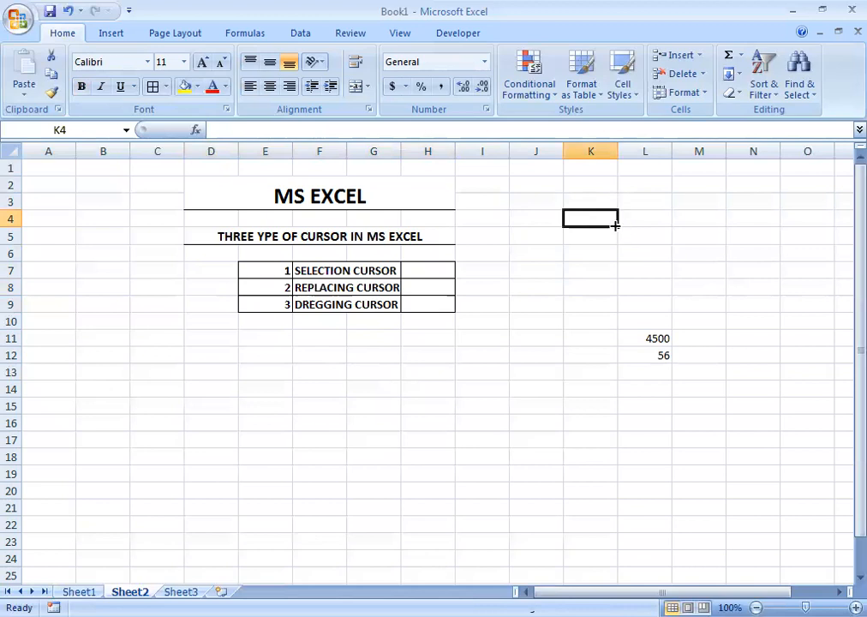
{"action": "left_click_drag", "start_coordinate": [615, 224], "coordinate": [621, 369]}
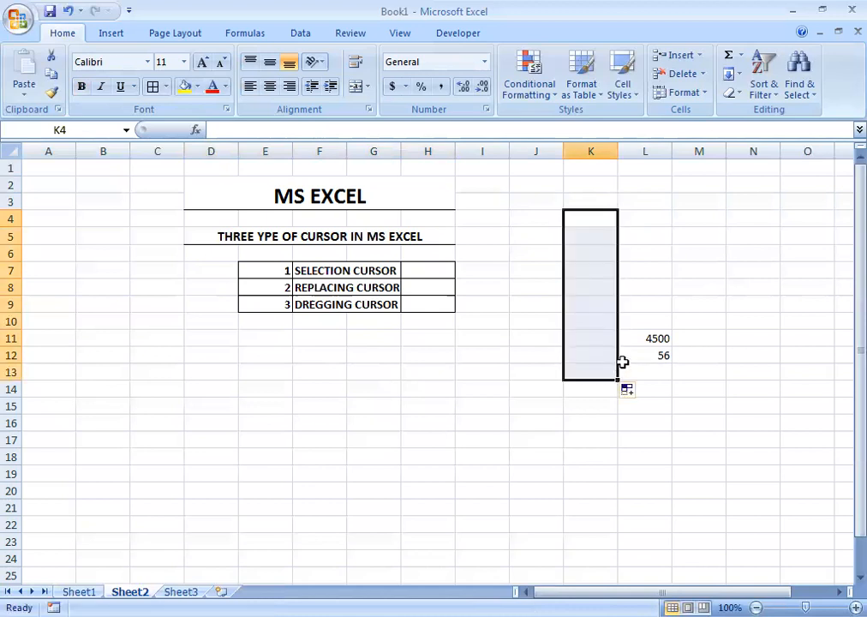
{"action": "left_click", "coordinate": [655, 309]}
Enter 1 in cell J3 and fill it down as copies to J13.
{"action": "left_click", "coordinate": [524, 196]}
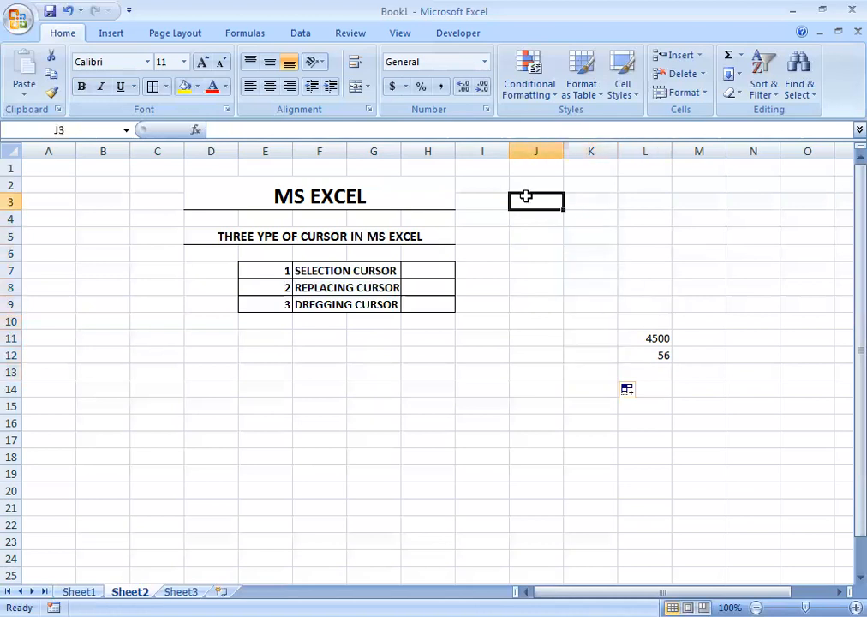
{"action": "type", "text": "1"}
{"action": "key", "text": "Return"}
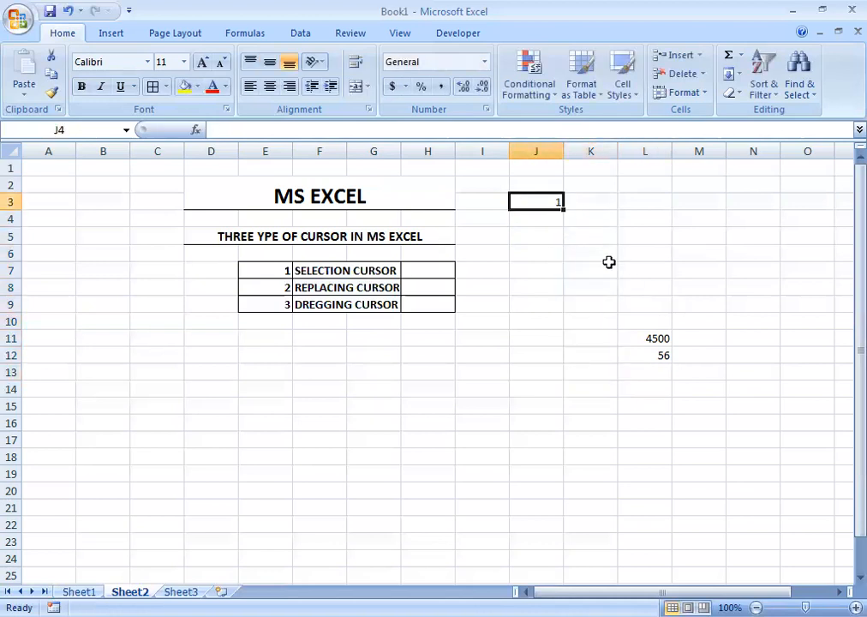
{"action": "left_click", "coordinate": [561, 208]}
{"action": "left_click_drag", "start_coordinate": [561, 208], "coordinate": [633, 394]}
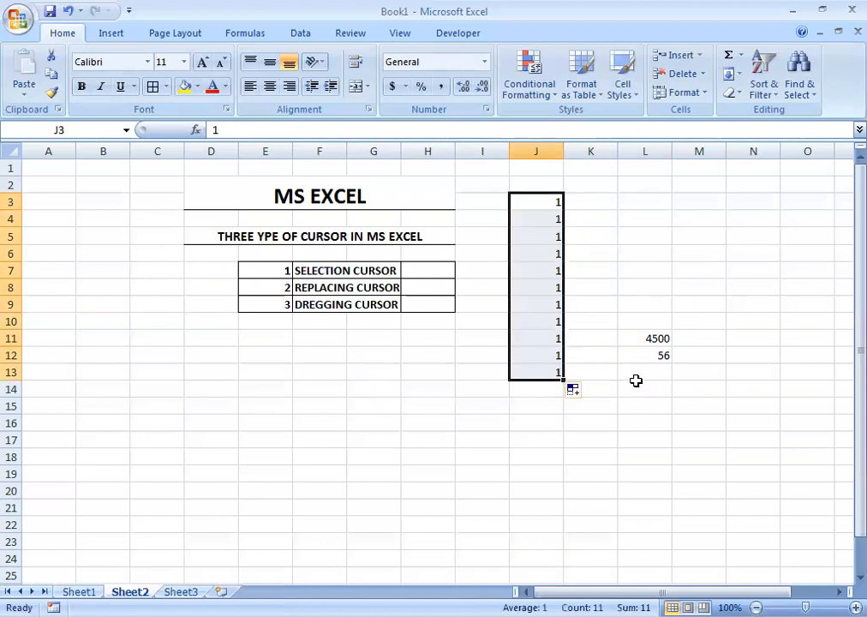
Enter COMPUTER in cell K3 and fill the text down to K11.
{"action": "left_click", "coordinate": [604, 202]}
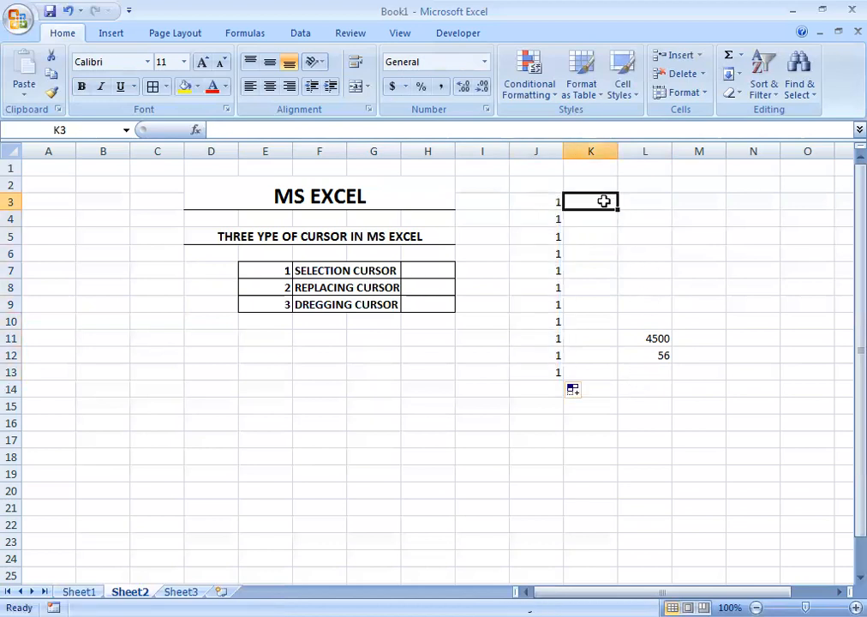
{"action": "type", "text": "COMPUTER"}
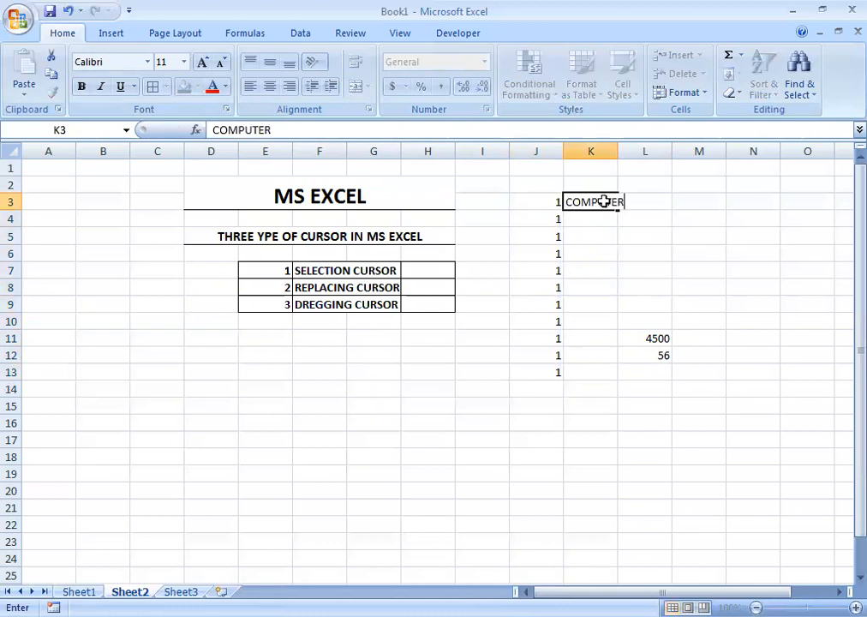
{"action": "key", "text": "Return"}
{"action": "left_click", "coordinate": [604, 200]}
{"action": "left_click_drag", "start_coordinate": [617, 212], "coordinate": [618, 341]}
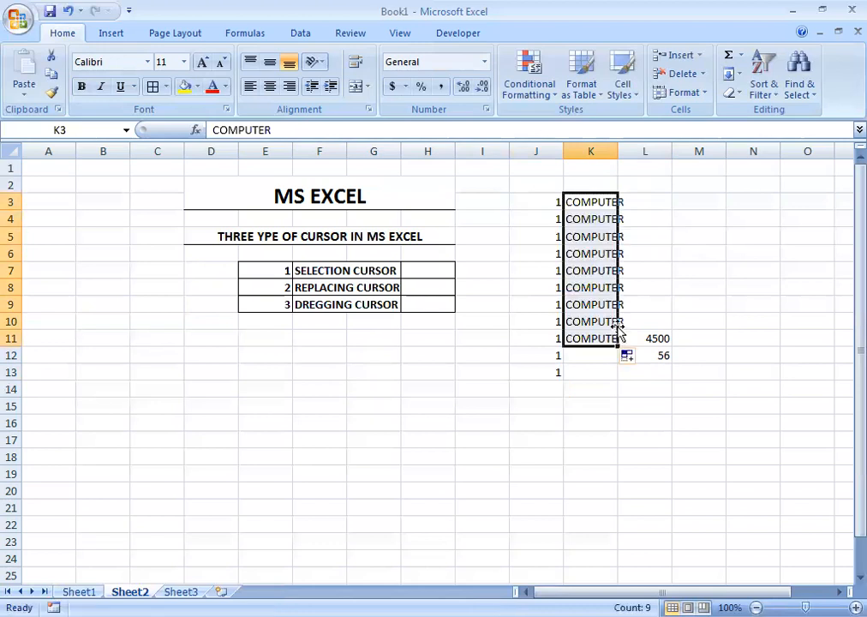
Clear all the sample data in the range J3:L13.
{"action": "left_click_drag", "start_coordinate": [544, 202], "coordinate": [668, 374]}
{"action": "key", "text": "Delete"}
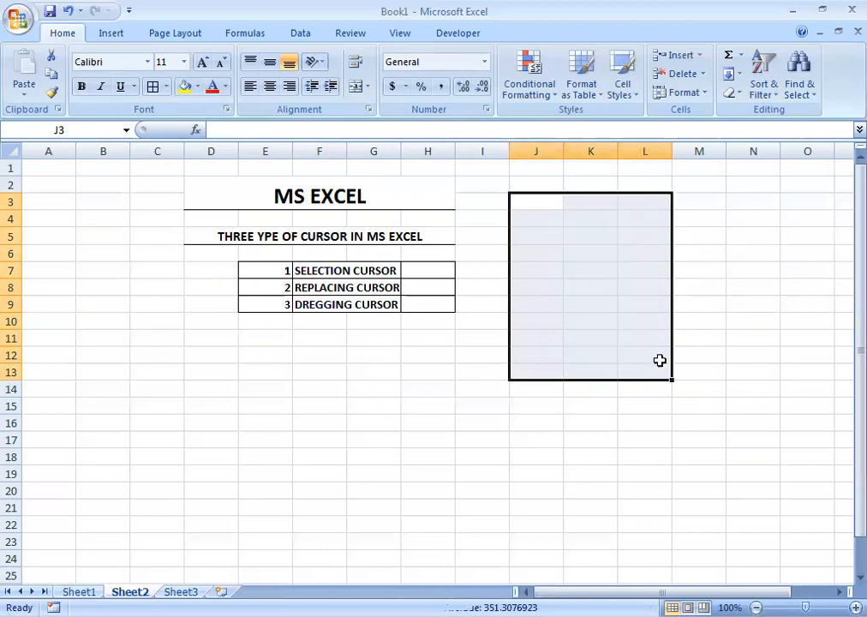
{"action": "scroll", "coordinate": [103, 348], "scroll_direction": "down", "scroll_amount": 2}
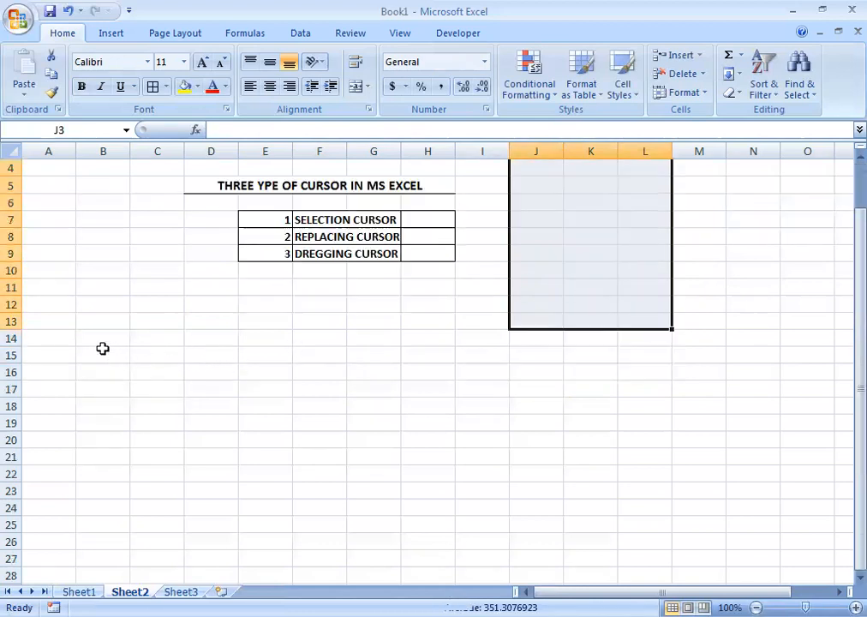
{"action": "scroll", "coordinate": [190, 281], "scroll_direction": "up", "scroll_amount": 2}
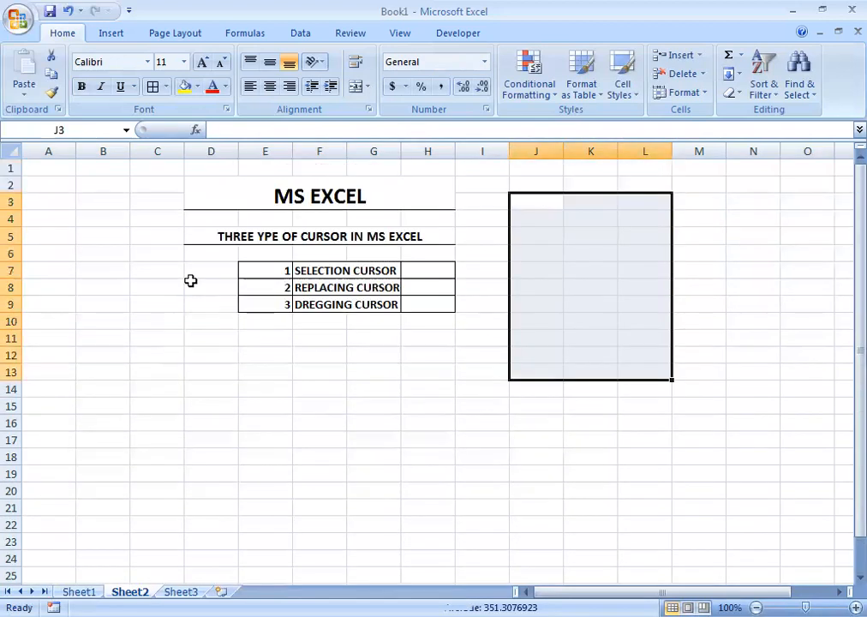
Enter 1 in cell B11 and fill it down to B23 as an incrementing series from 1 to 13.
{"action": "left_click", "coordinate": [119, 338]}
{"action": "type", "text": "1"}
{"action": "key", "text": "Return"}
{"action": "left_click", "coordinate": [112, 337]}
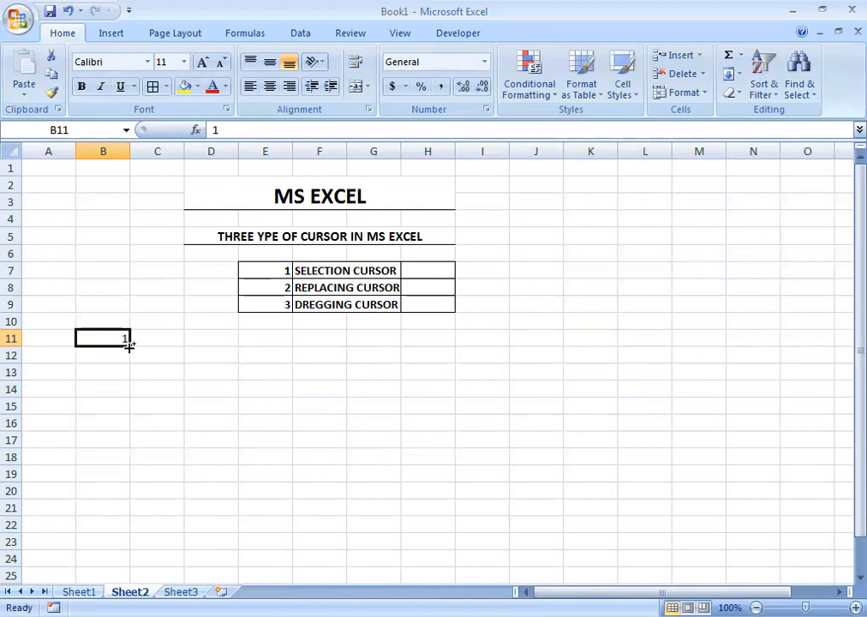
{"action": "left_click_drag", "start_coordinate": [128, 345], "coordinate": [143, 547]}
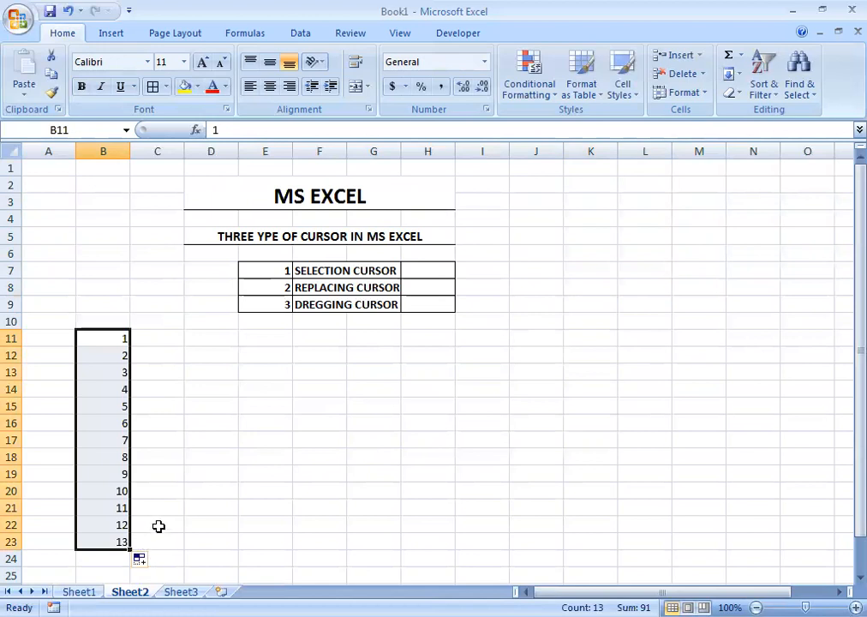
Enter 1 in cell C11 and fill it down to C22 as repeated copies without incrementing.
{"action": "left_click", "coordinate": [170, 342]}
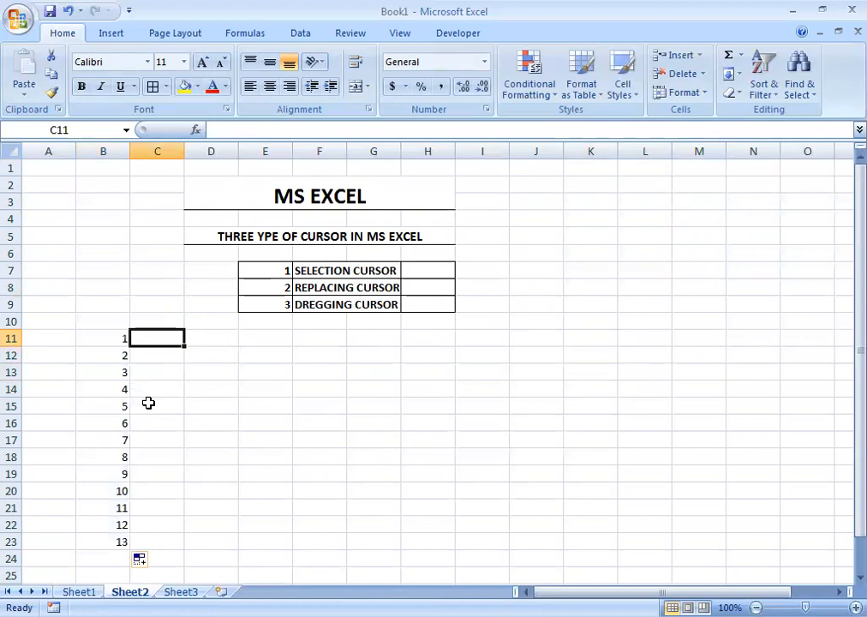
{"action": "type", "text": "1"}
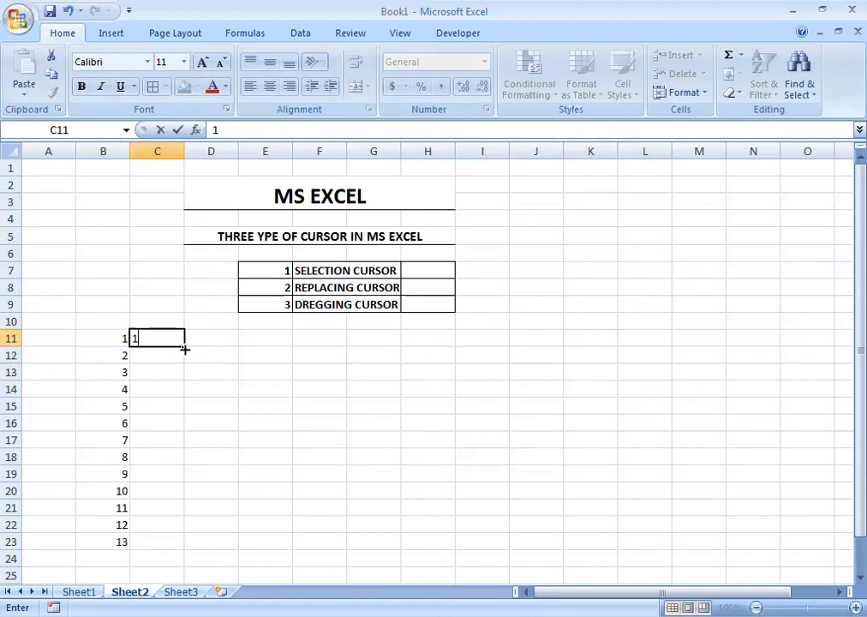
{"action": "left_click_drag", "start_coordinate": [185, 349], "coordinate": [173, 536]}
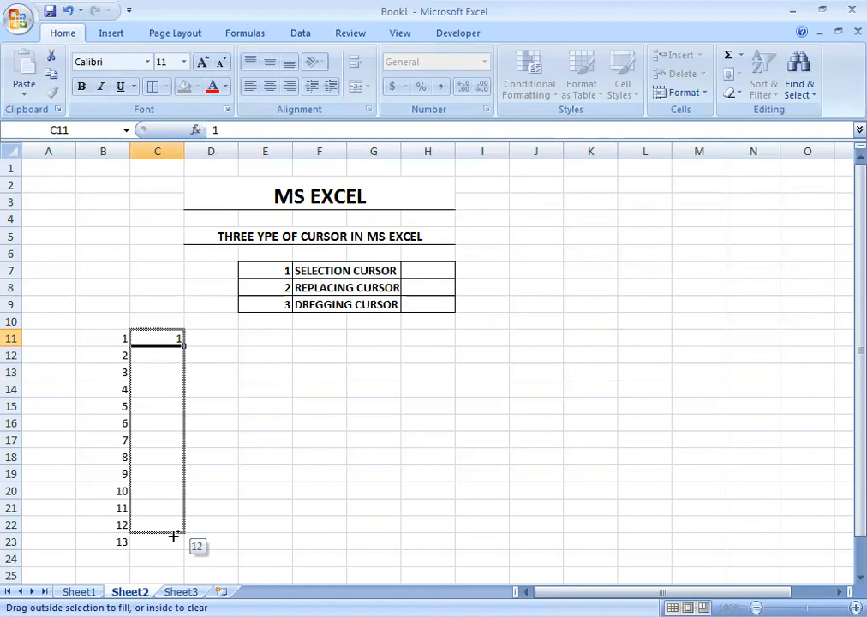
{"action": "left_click_drag", "start_coordinate": [173, 537], "coordinate": [173, 536]}
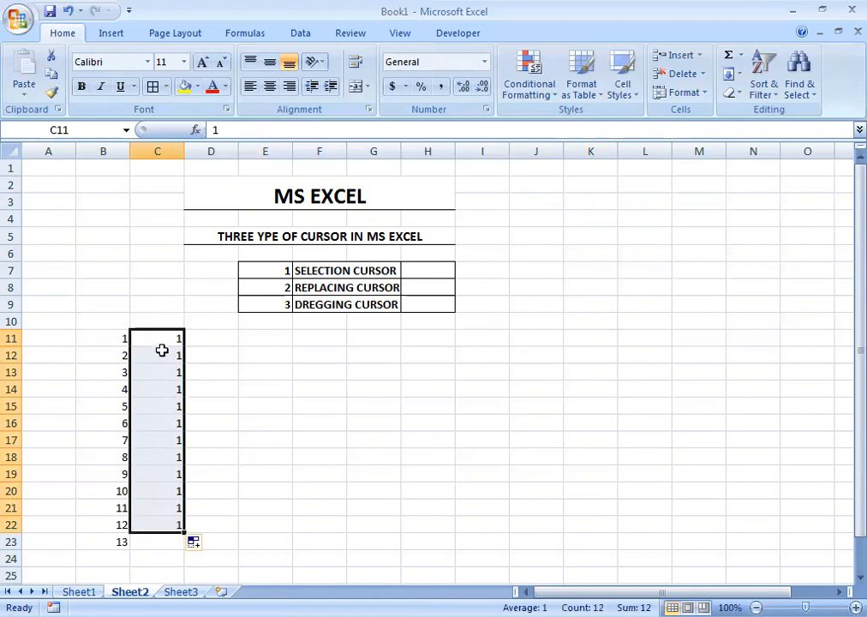
Undo the repeated fill in column C, re-enter 1 in C11 and fill it down to C23 as an incrementing series from 1 to 13.
{"action": "key", "text": "ctrl+z"}
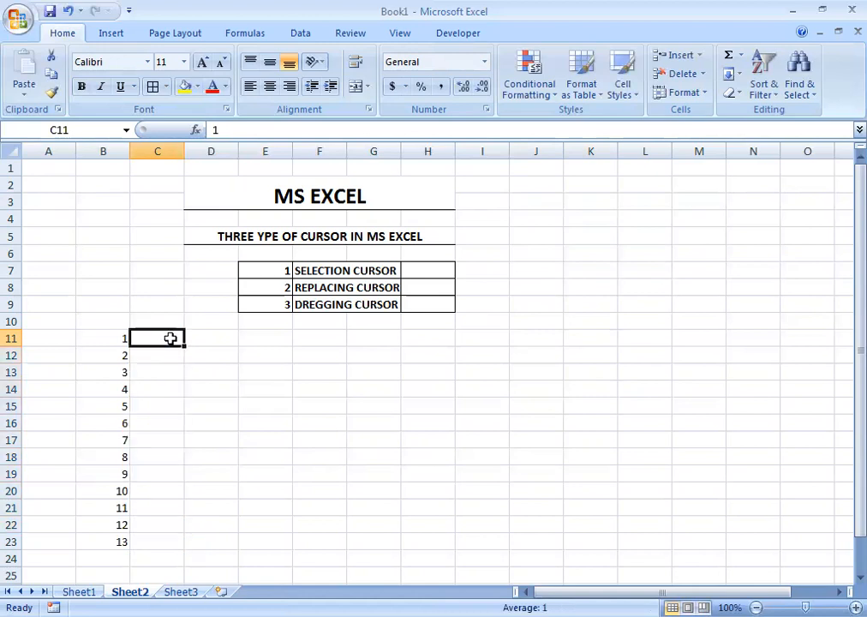
{"action": "type", "text": "1"}
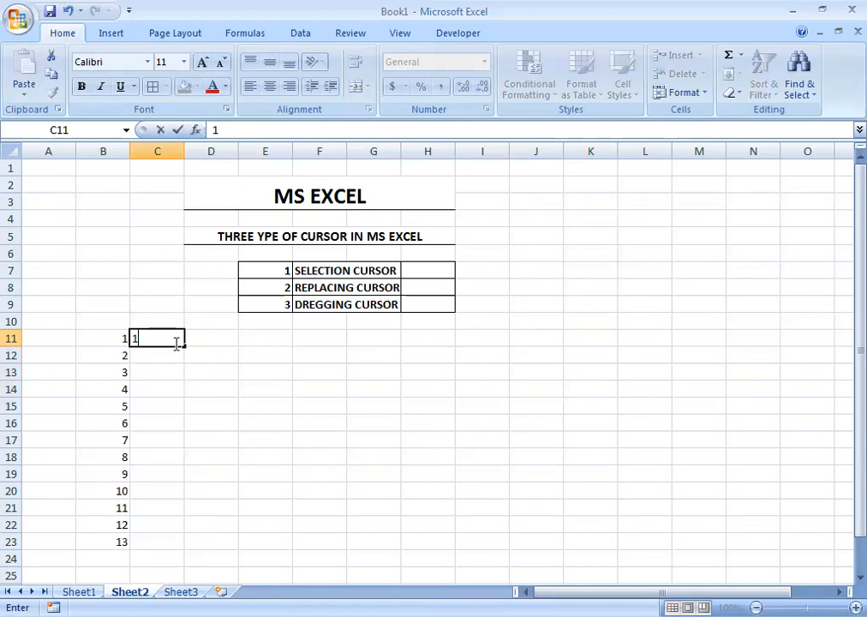
{"action": "left_click_drag", "start_coordinate": [181, 351], "coordinate": [182, 552]}
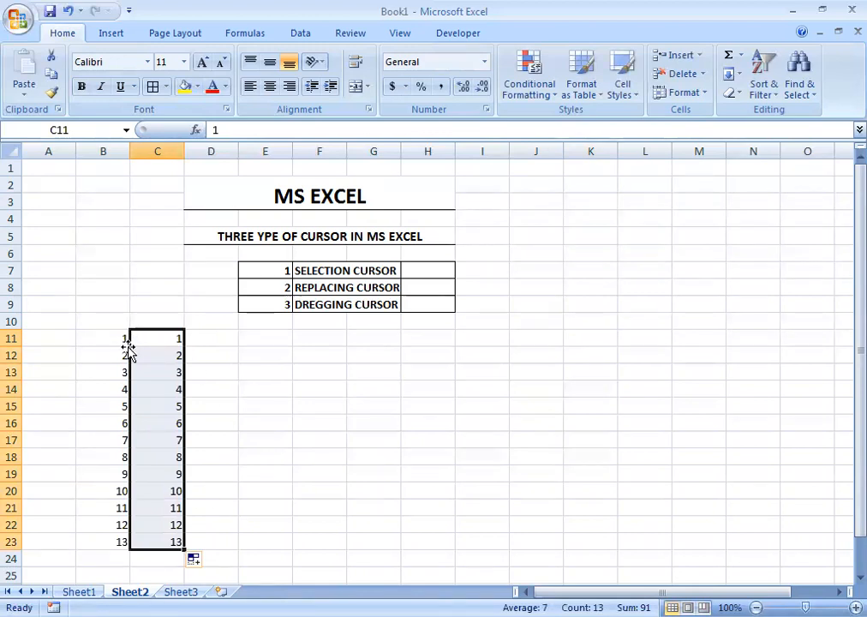
{"action": "left_click_drag", "start_coordinate": [117, 338], "coordinate": [171, 536]}
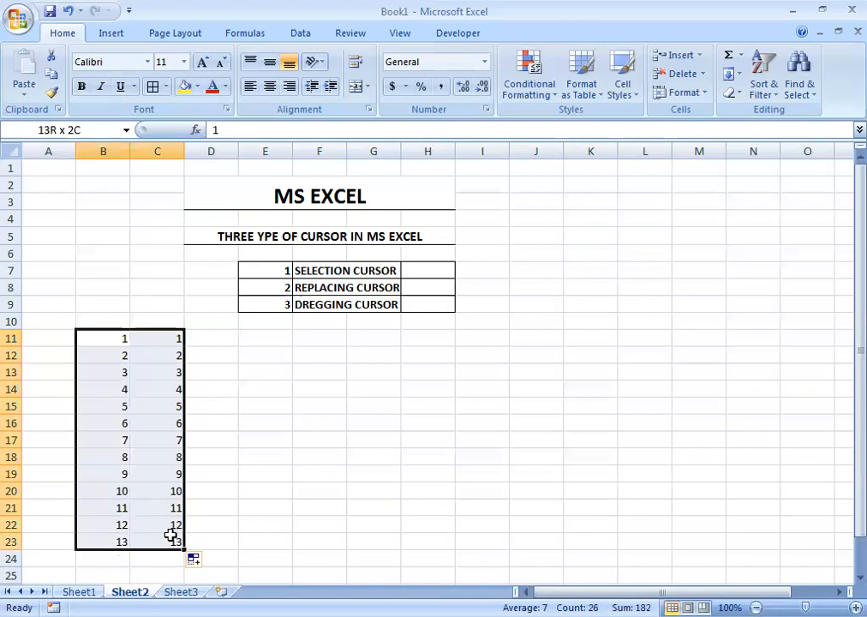
Enter 1 in cell E11 and 2 in cell E12 as the starting values of a series.
{"action": "left_click", "coordinate": [246, 345]}
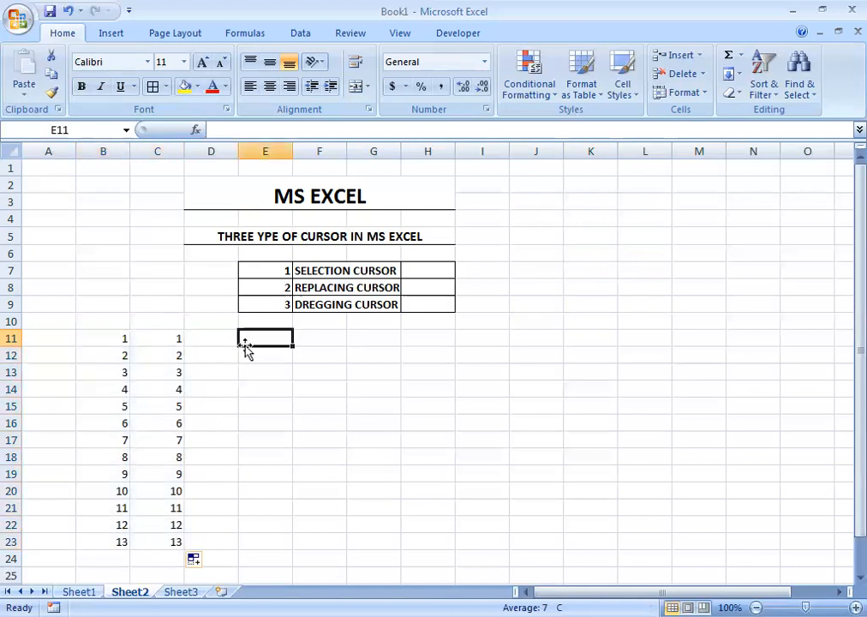
{"action": "type", "text": "1"}
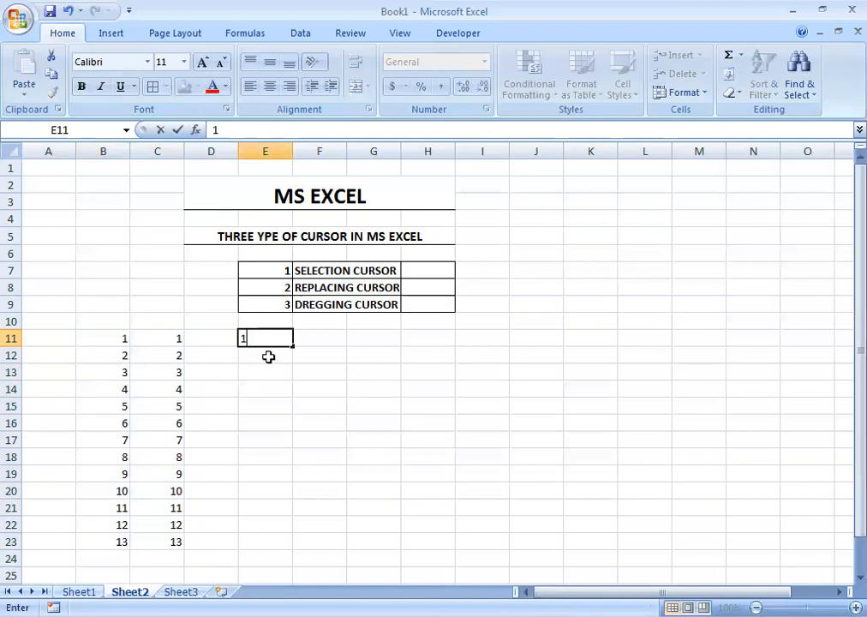
{"action": "key", "text": "Return"}
{"action": "left_click", "coordinate": [281, 338]}
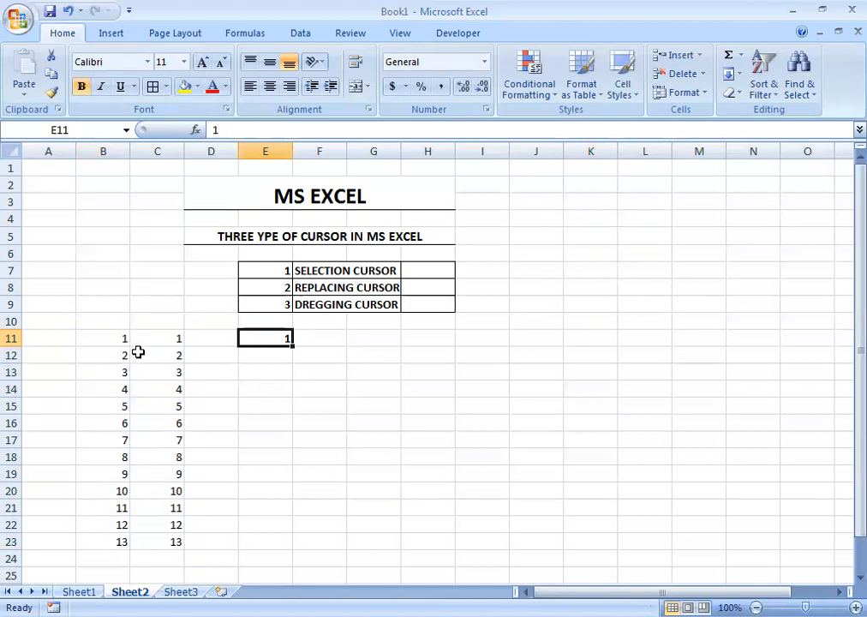
{"action": "left_click", "coordinate": [264, 354]}
{"action": "type", "text": "2"}
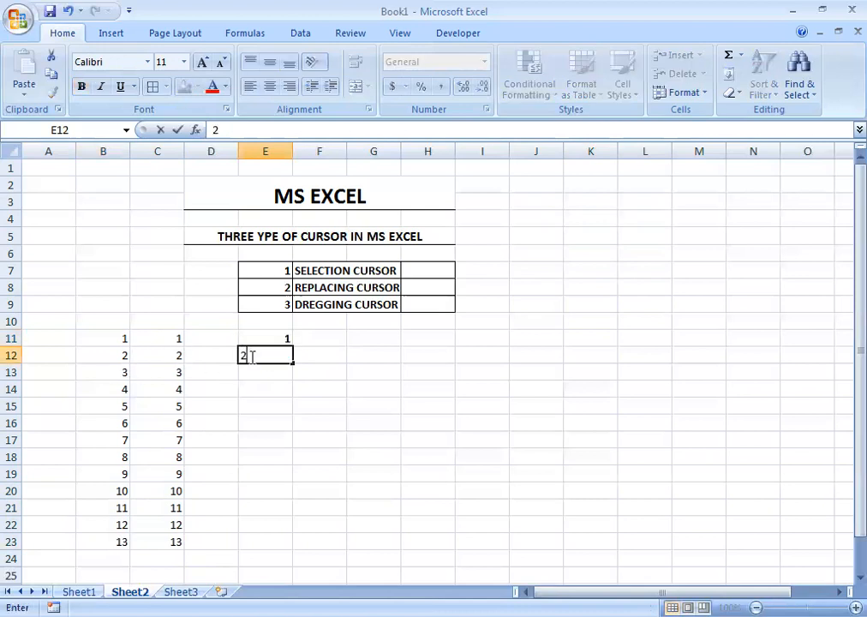
{"action": "key", "text": "Return"}
Fill the two starting values in E11:E12 down to E29 as a series from 1 to 19.
{"action": "left_click", "coordinate": [267, 343]}
{"action": "left_click_drag", "start_coordinate": [266, 343], "coordinate": [269, 351]}
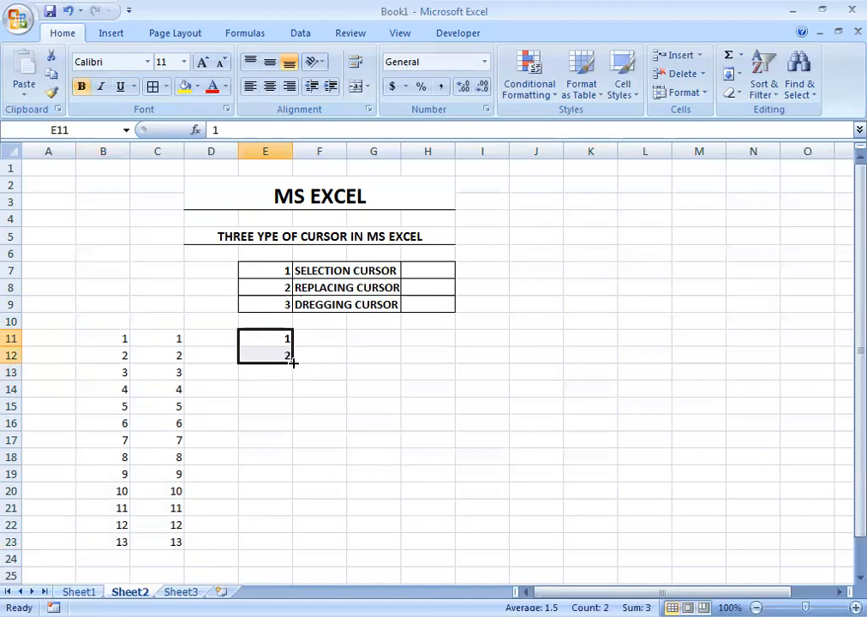
{"action": "left_click_drag", "start_coordinate": [293, 362], "coordinate": [283, 567]}
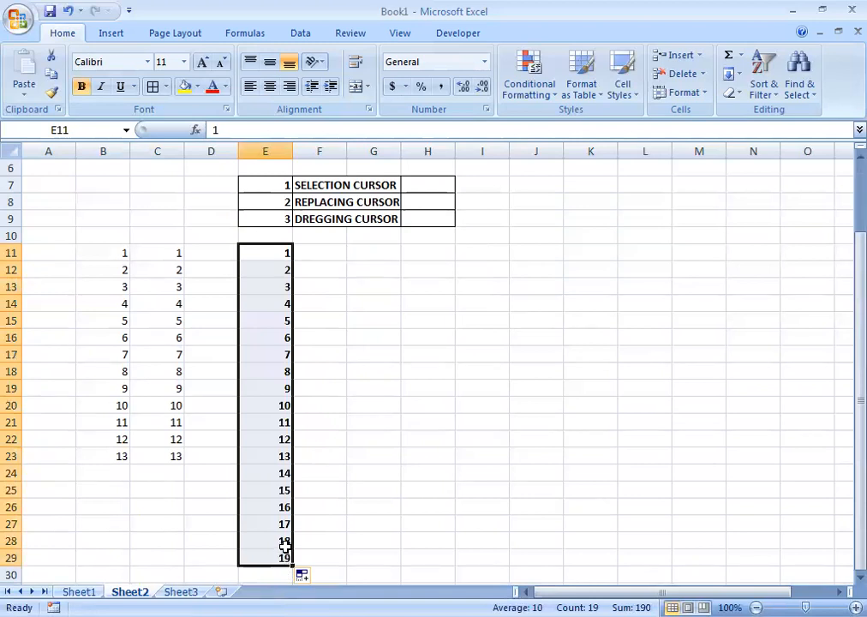
Enter 1 in cell G11 and the formula =G11+1 in cell G12.
{"action": "scroll", "coordinate": [283, 514], "scroll_direction": "up", "scroll_amount": 1}
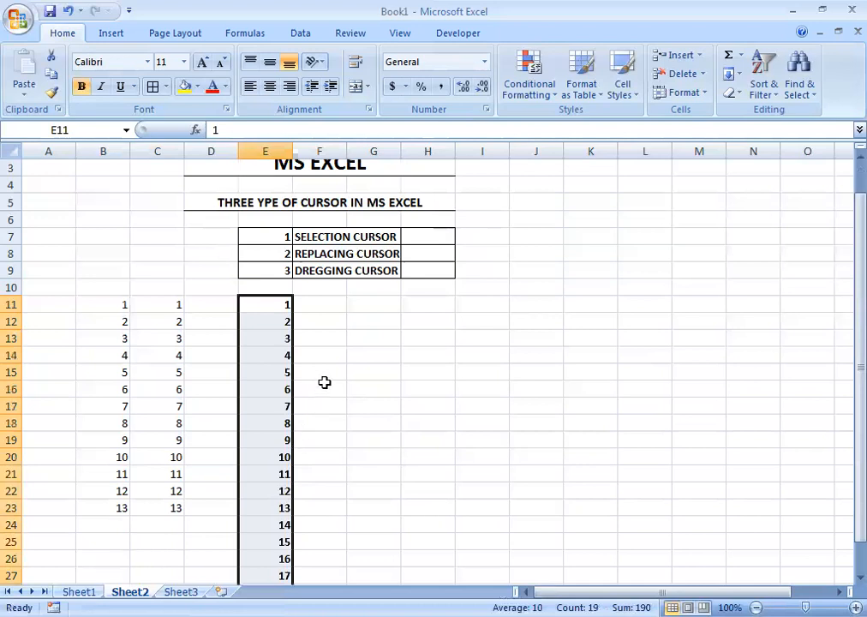
{"action": "left_click", "coordinate": [370, 303]}
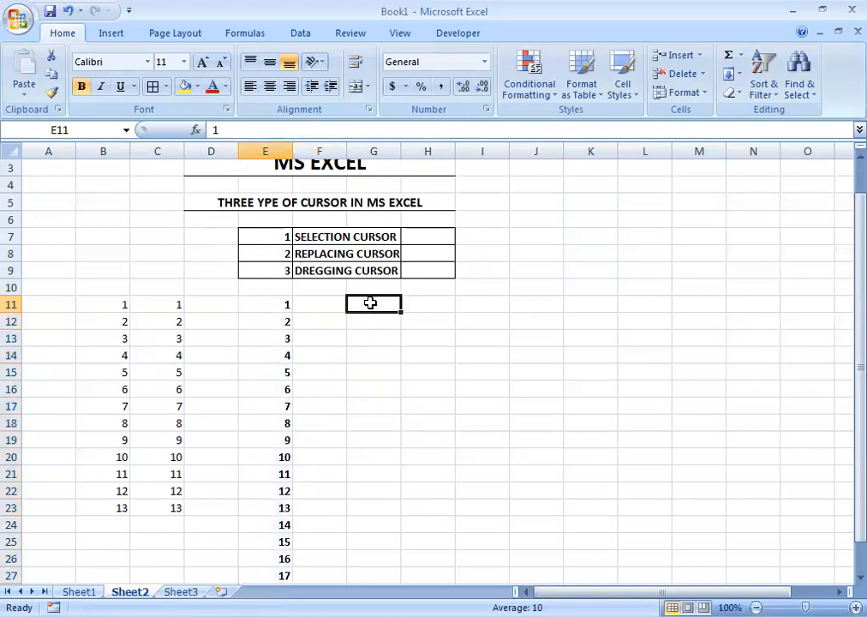
{"action": "left_click_drag", "start_coordinate": [278, 303], "coordinate": [277, 318]}
{"action": "left_click", "coordinate": [374, 305]}
{"action": "type", "text": "1"}
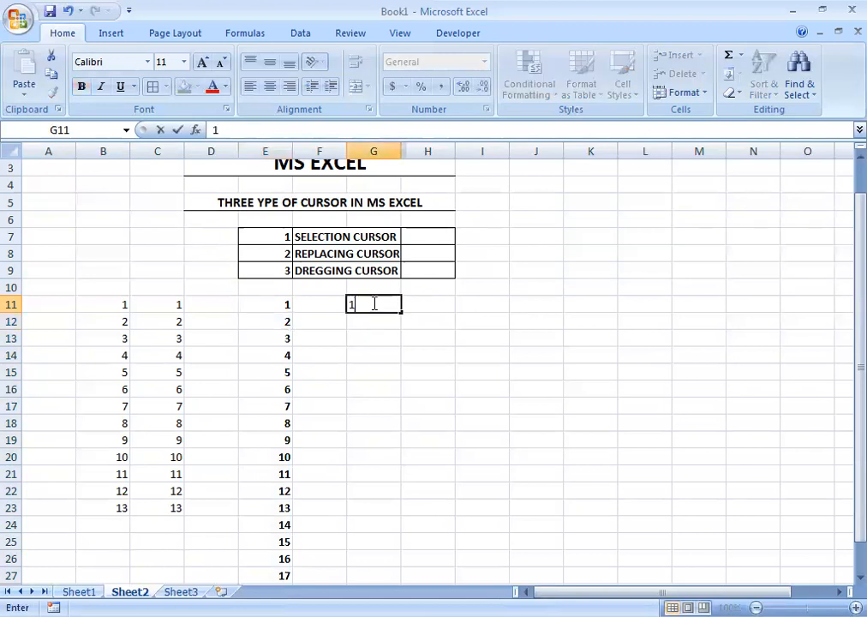
{"action": "key", "text": "Return"}
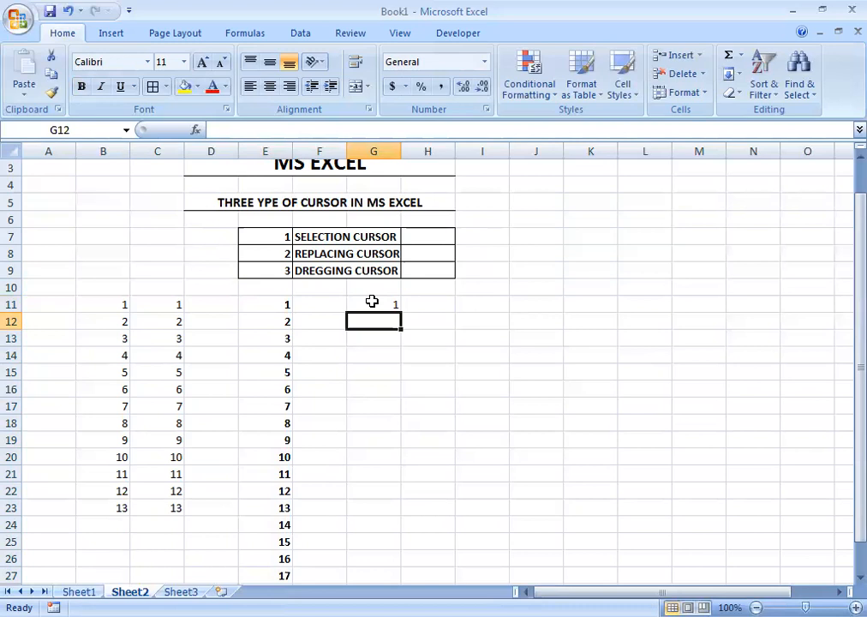
{"action": "type", "text": "="}
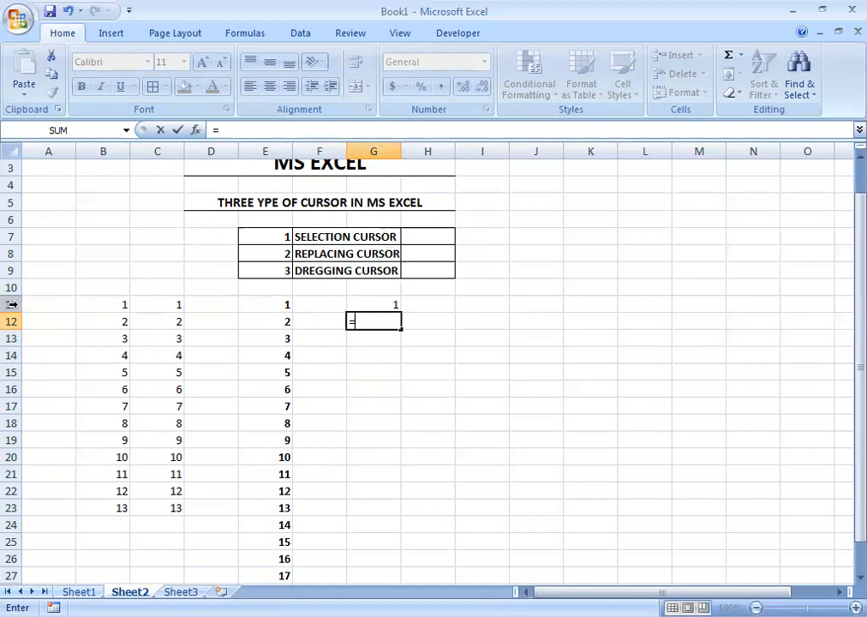
{"action": "left_click", "coordinate": [377, 309]}
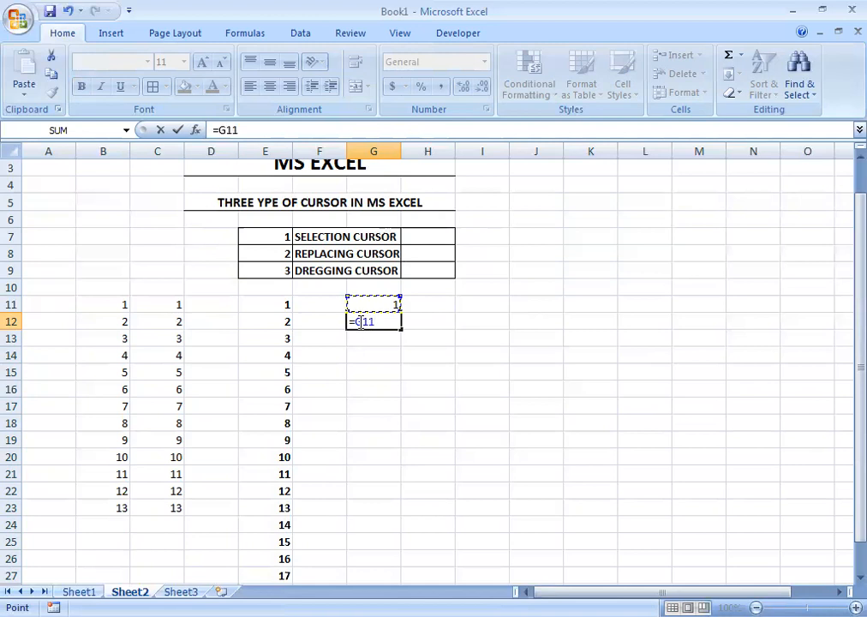
{"action": "type", "text": "+1"}
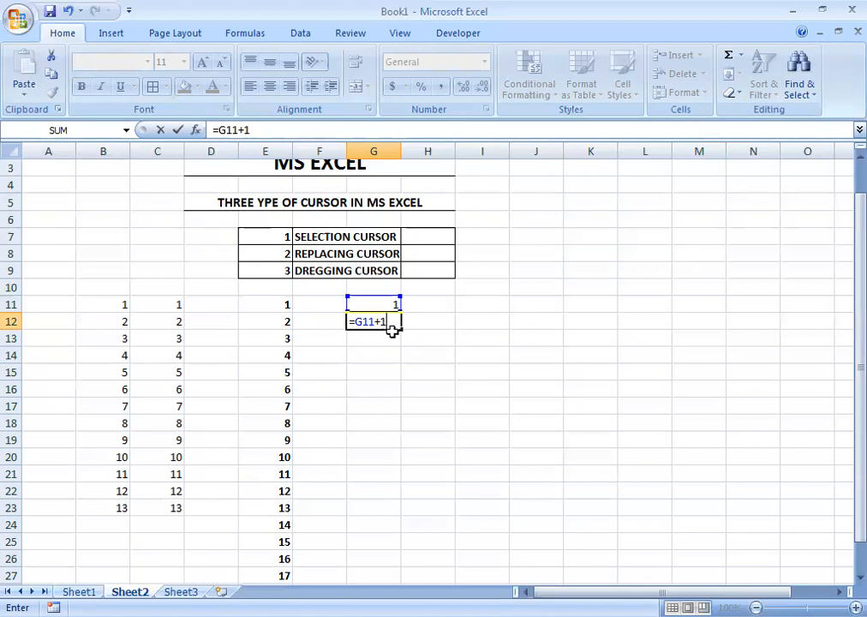
{"action": "left_click", "coordinate": [379, 337]}
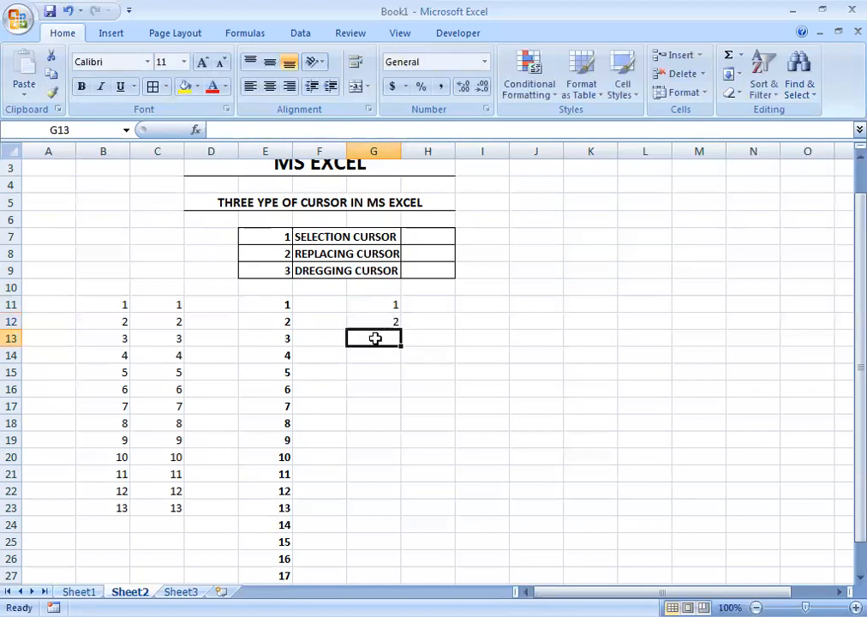
Fill the formula in G12 down to G25 to number the column up to 15.
{"action": "left_click", "coordinate": [389, 319]}
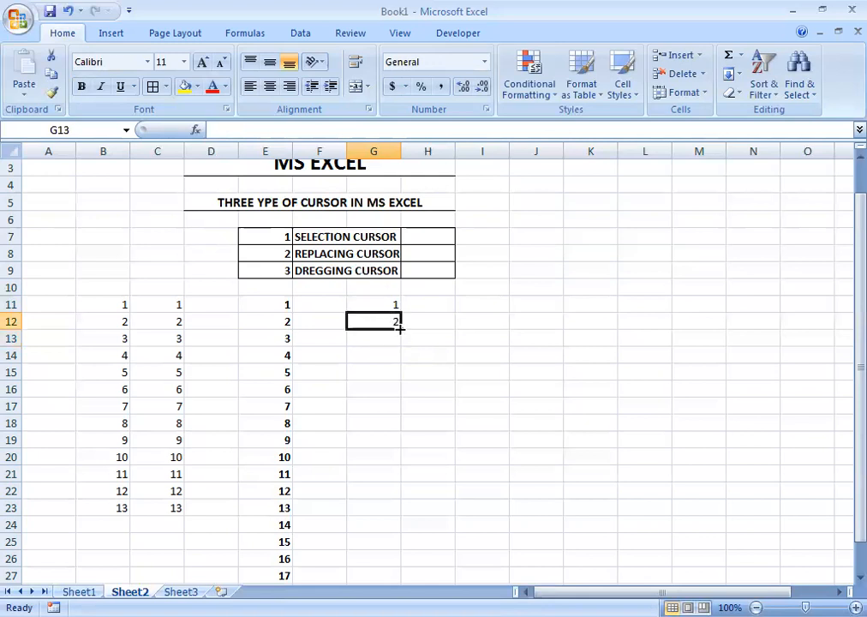
{"action": "left_click_drag", "start_coordinate": [400, 328], "coordinate": [408, 545]}
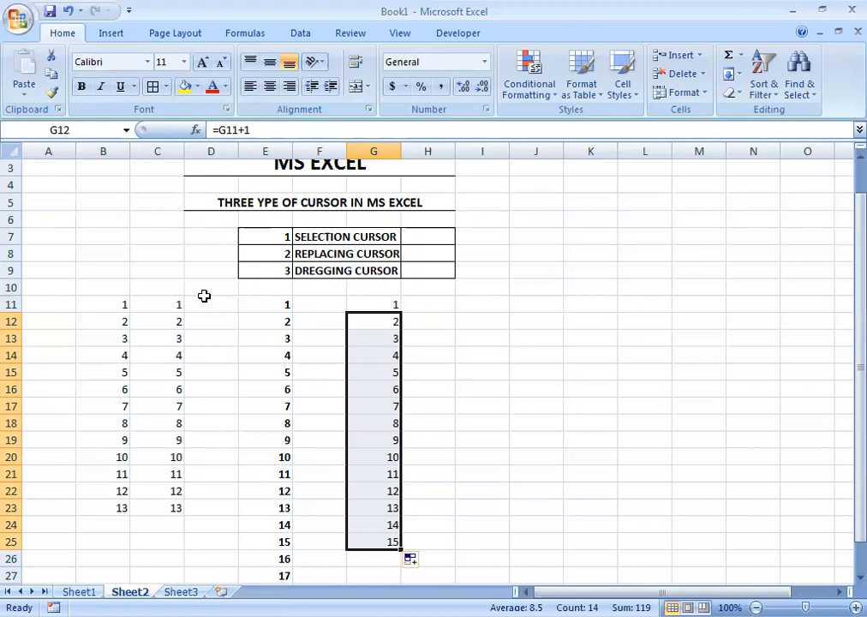
{"action": "left_click_drag", "start_coordinate": [148, 302], "coordinate": [385, 531]}
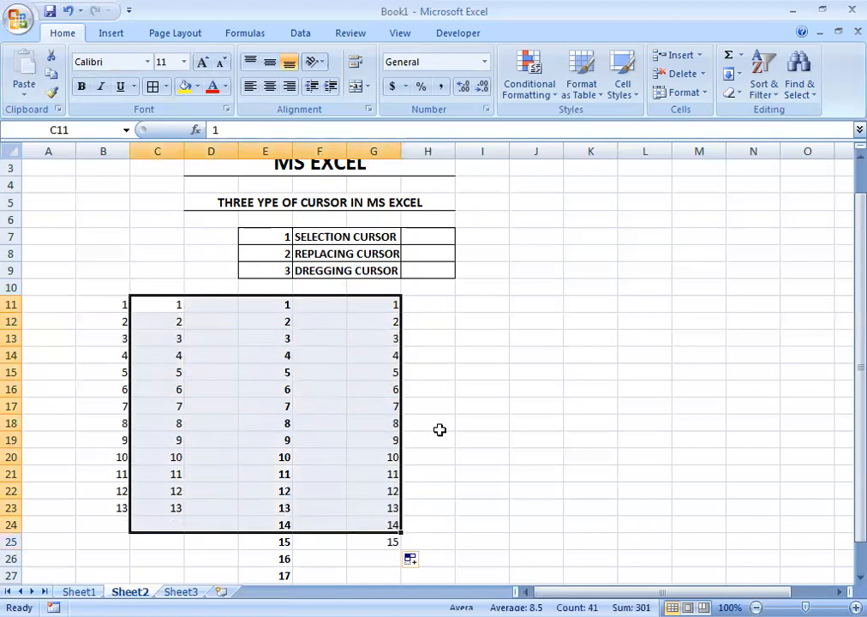
Enter 1 in I11 and 2 in I12 and fill the pair down to I22 as a series from 1 to 12.
{"action": "left_click", "coordinate": [477, 307]}
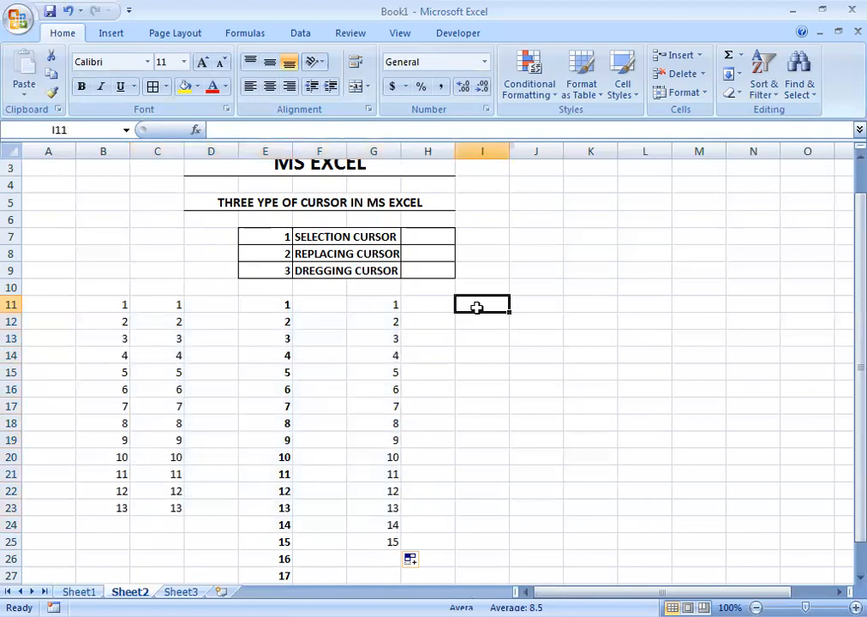
{"action": "type", "text": "2"}
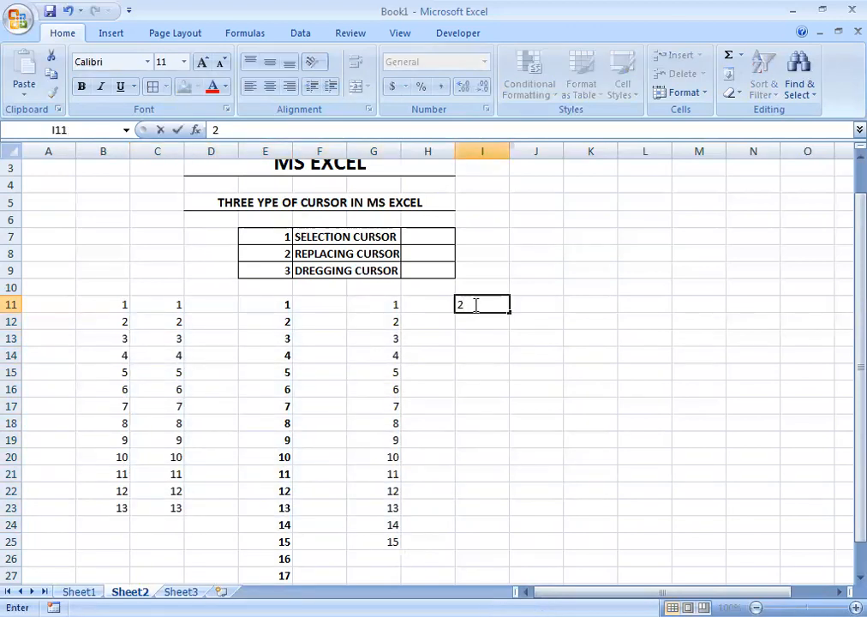
{"action": "key", "text": "Return"}
{"action": "left_click", "coordinate": [473, 304]}
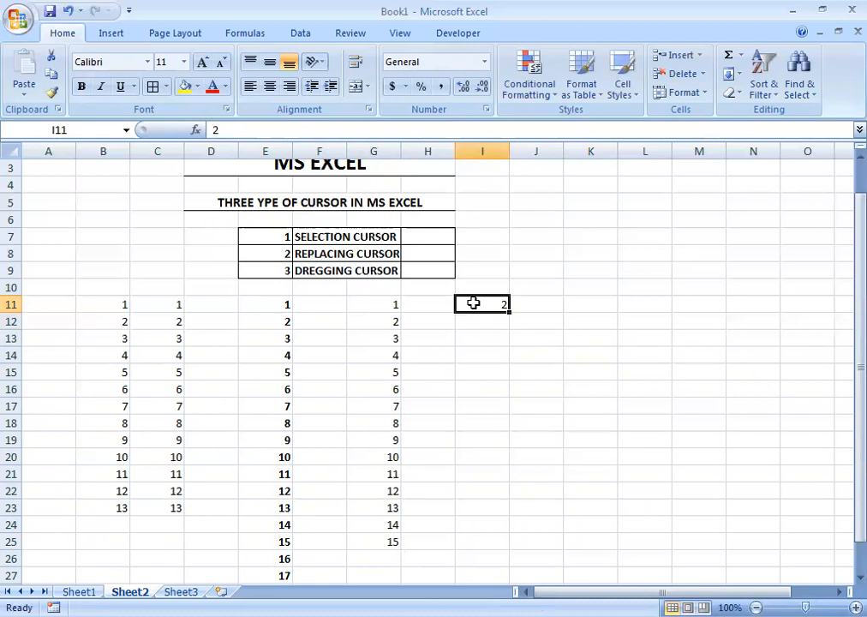
{"action": "type", "text": "1"}
{"action": "key", "text": "Return"}
{"action": "type", "text": "2"}
{"action": "left_click_drag", "start_coordinate": [474, 304], "coordinate": [501, 490]}
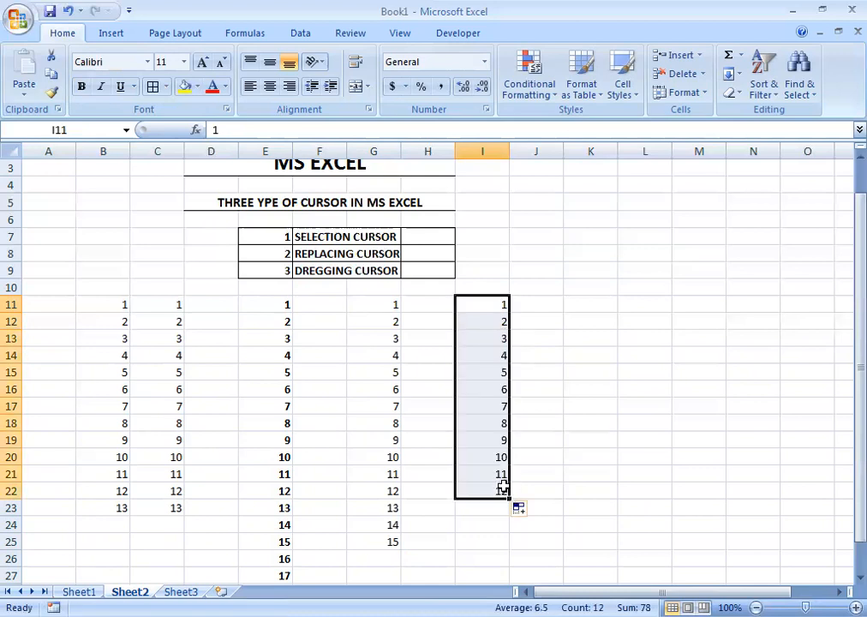
Enter 1 in J11 and 3 in J12 and fill the pair down to J22 as odd numbers up to 23.
{"action": "left_click", "coordinate": [546, 309]}
{"action": "type", "text": "1"}
{"action": "key", "text": "Return"}
{"action": "type", "text": "3"}
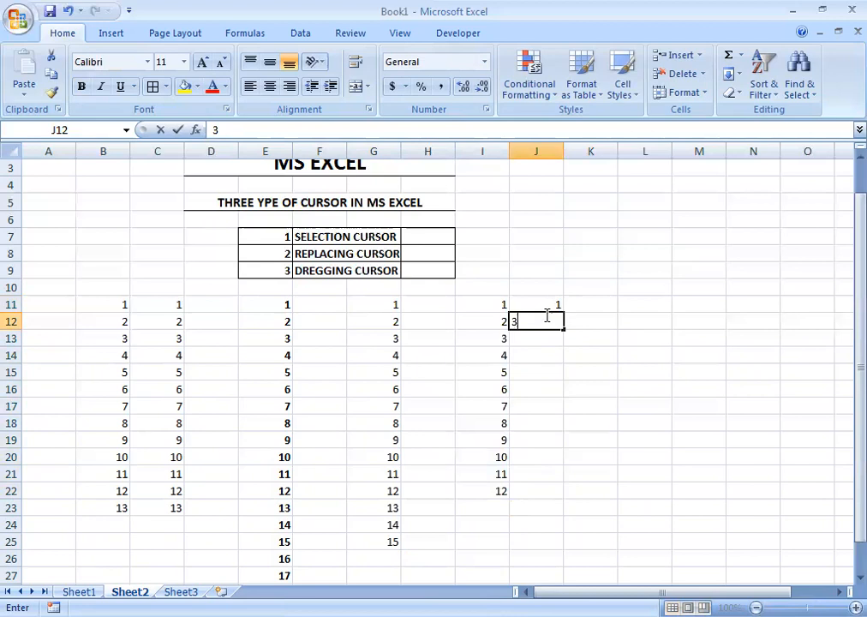
{"action": "left_click", "coordinate": [557, 351]}
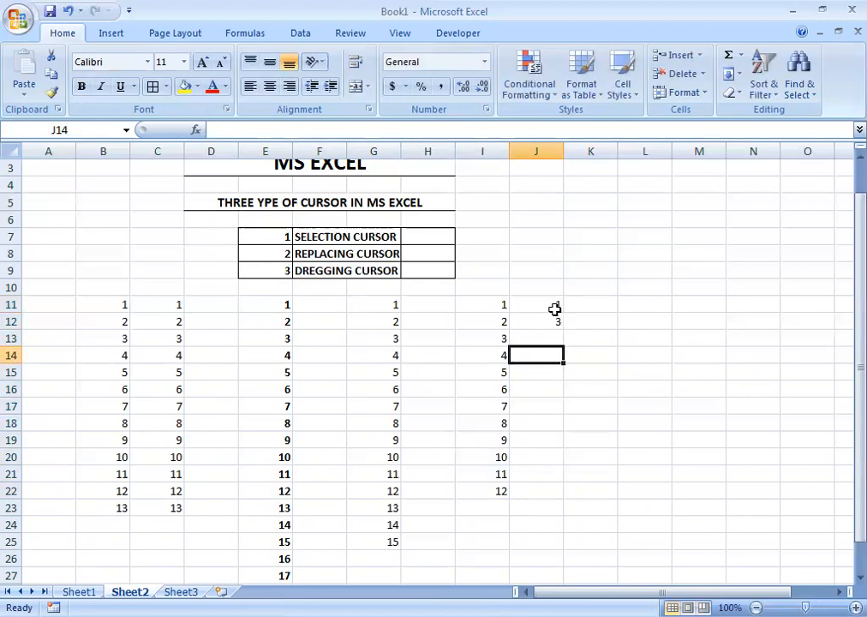
{"action": "left_click_drag", "start_coordinate": [546, 308], "coordinate": [558, 497]}
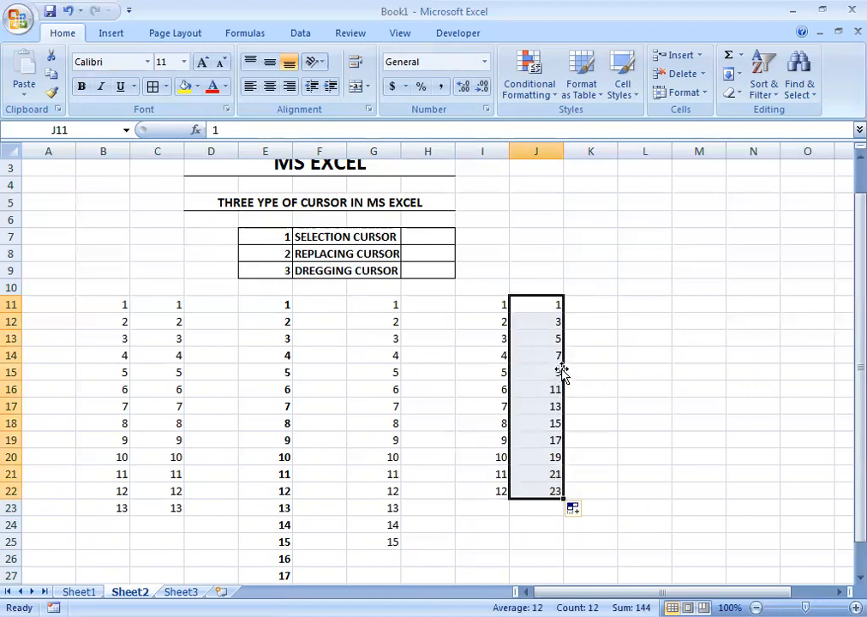
Enter 2 in K11 and 4 in K12 and fill the pair down to K20 as even numbers up to 20.
{"action": "left_click", "coordinate": [602, 303]}
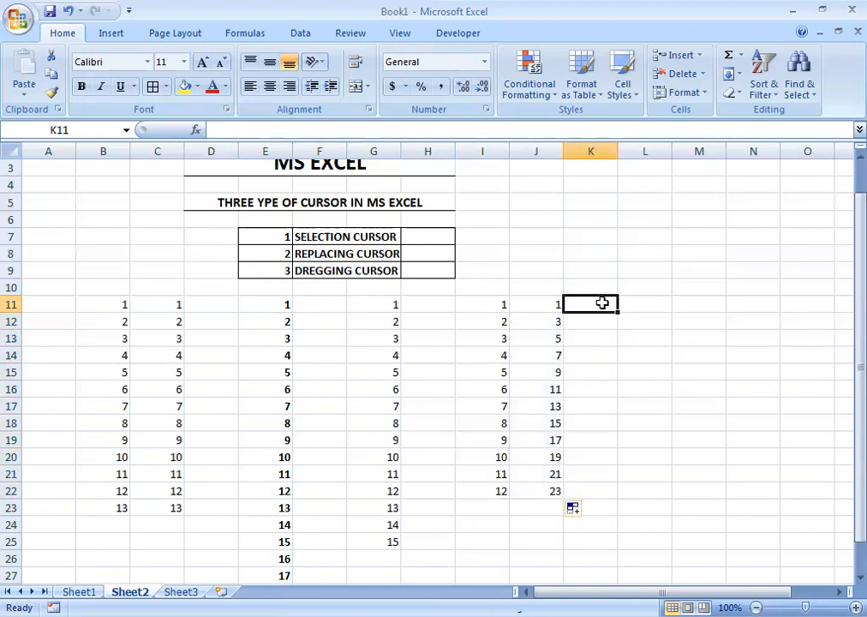
{"action": "type", "text": "2"}
{"action": "key", "text": "Return"}
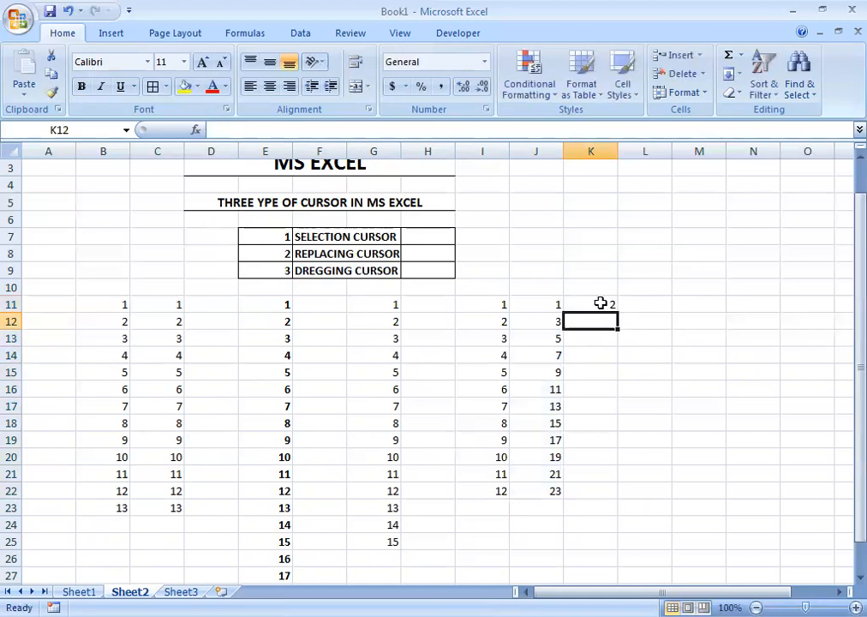
{"action": "type", "text": "4"}
{"action": "key", "text": "Return"}
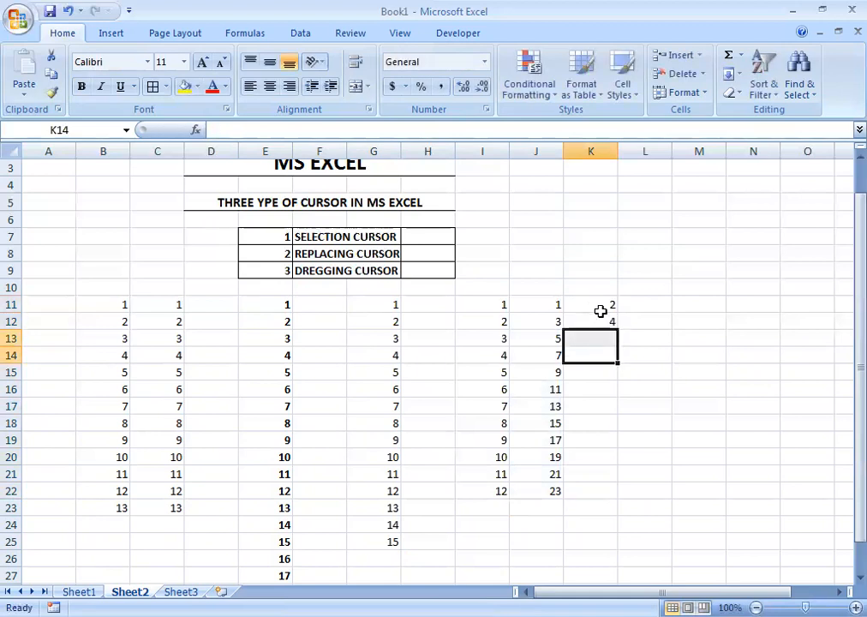
{"action": "left_click", "coordinate": [599, 309]}
{"action": "left_click_drag", "start_coordinate": [599, 311], "coordinate": [617, 464]}
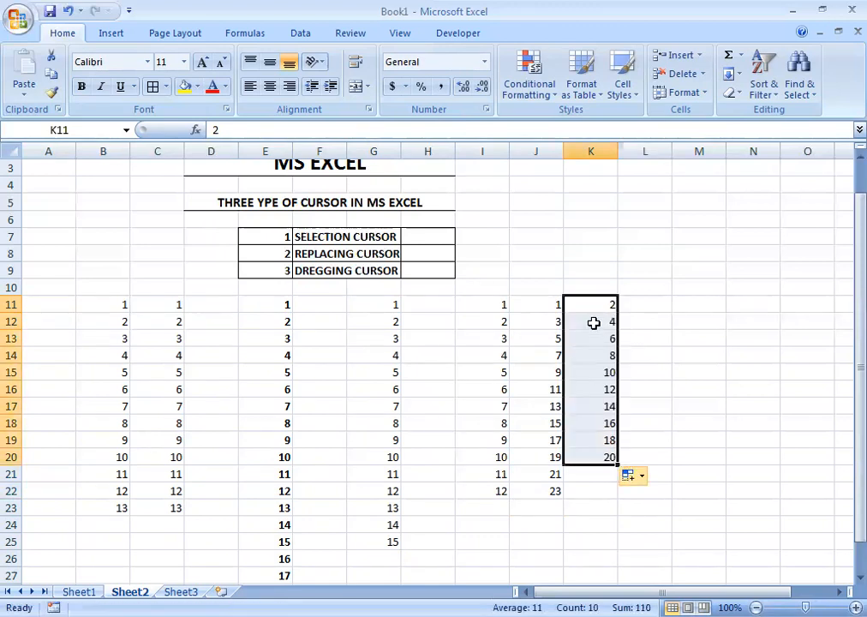
Enter 3 in L11 and 6 in L12 and fill the pair down to L20 as multiples of 3 up to 30.
{"action": "left_click", "coordinate": [639, 304]}
{"action": "type", "text": "3"}
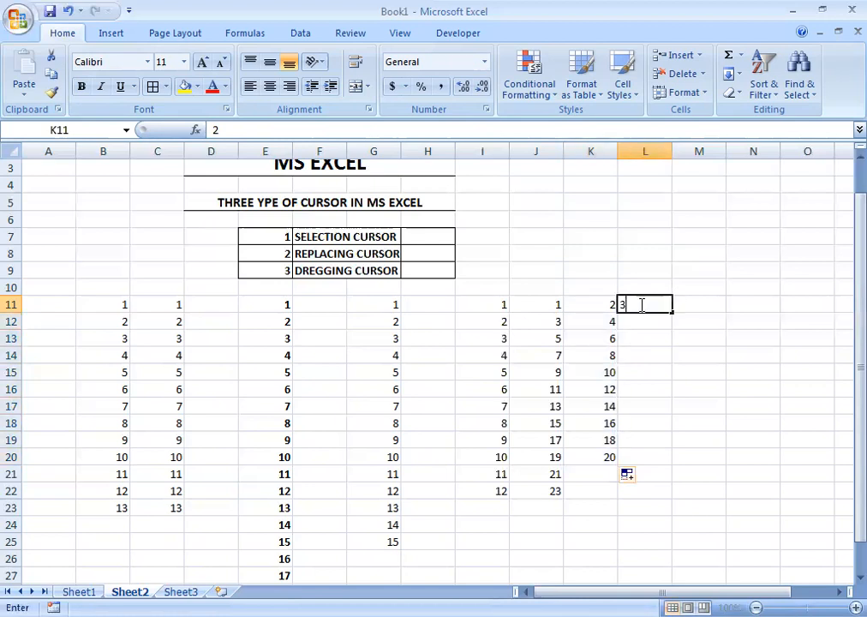
{"action": "key", "text": "Return"}
{"action": "type", "text": "6"}
{"action": "left_click_drag", "start_coordinate": [641, 304], "coordinate": [672, 463]}
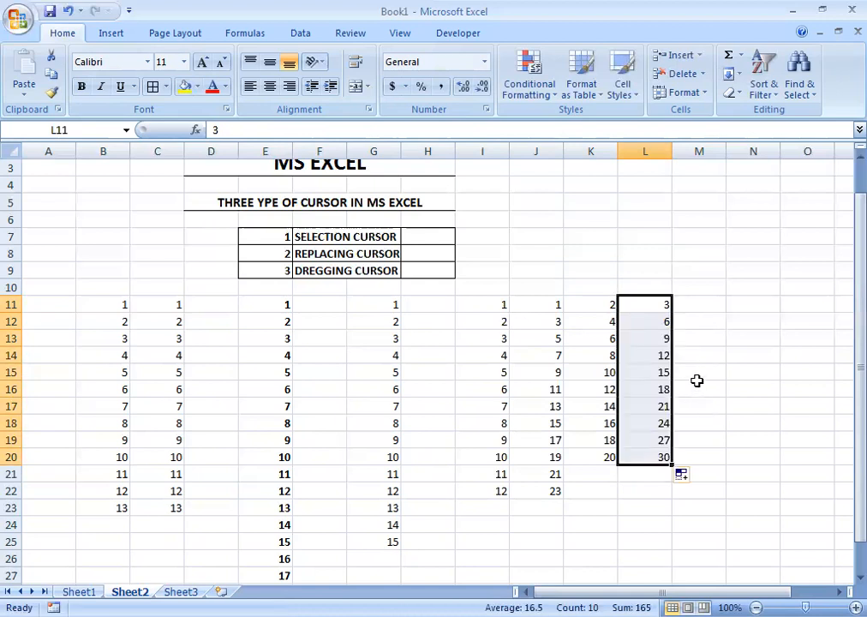
Fill the range K11:L20 across to column AD to build multiplication tables from 2 to 21.
{"action": "left_click", "coordinate": [696, 305]}
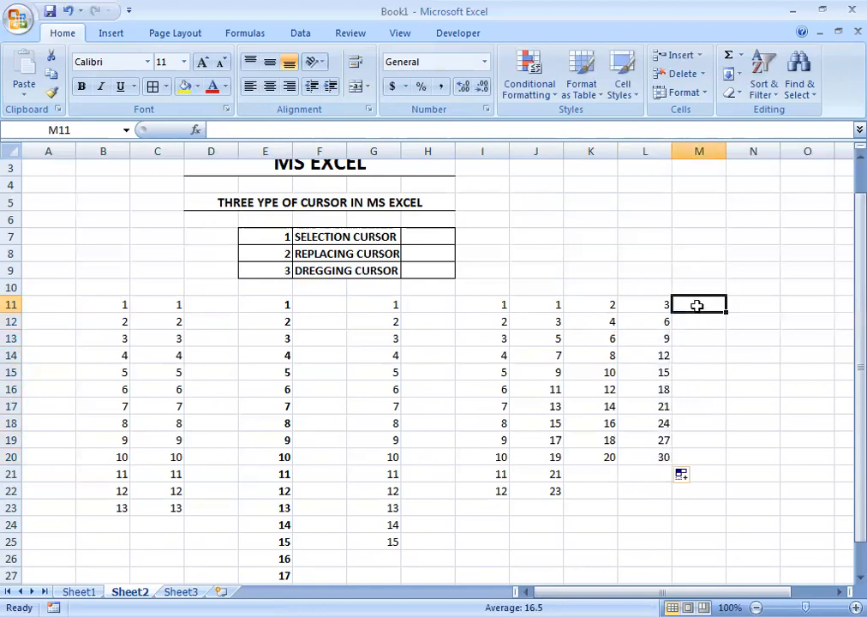
{"action": "left_click_drag", "start_coordinate": [610, 306], "coordinate": [775, 369]}
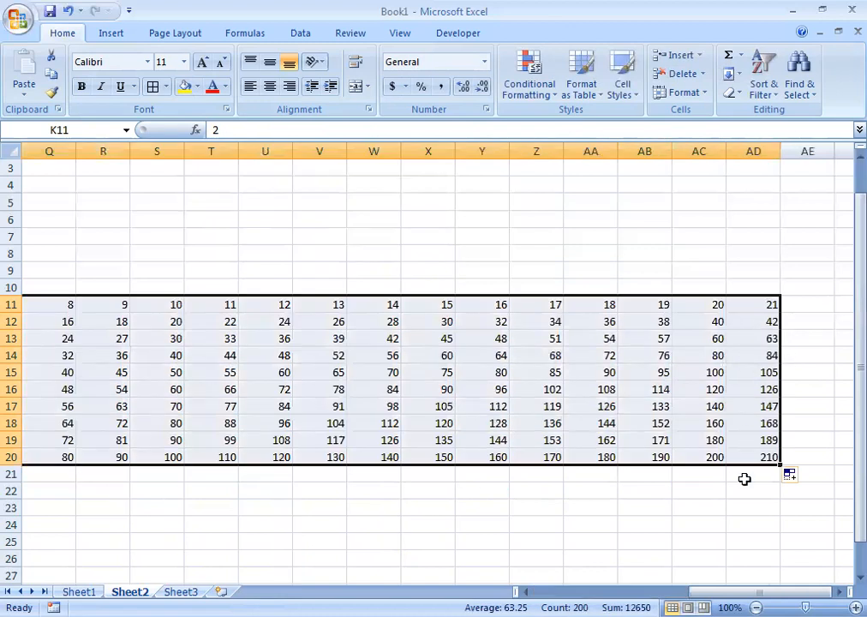
{"action": "left_click_drag", "start_coordinate": [754, 592], "coordinate": [600, 592]}
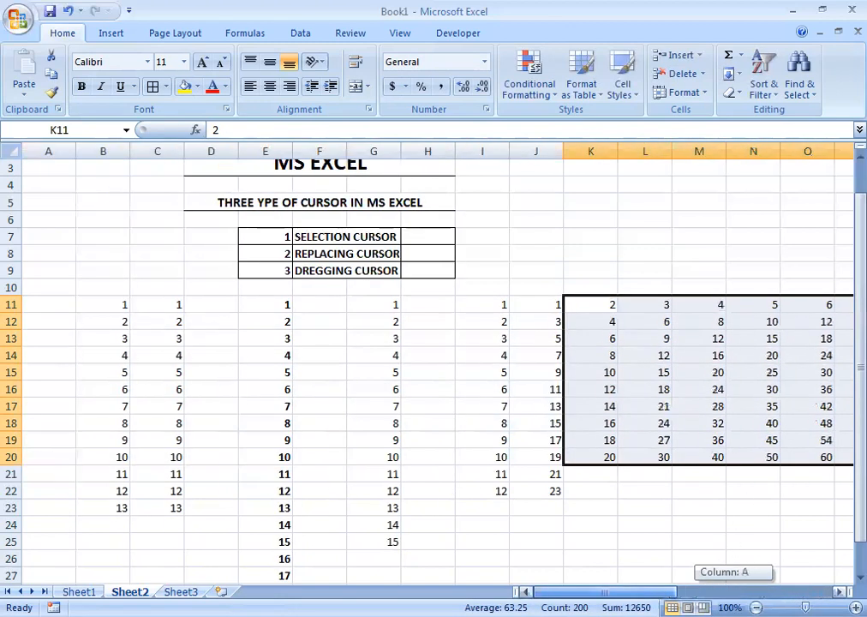
{"action": "scroll", "coordinate": [349, 362], "scroll_direction": "up", "scroll_amount": 1}
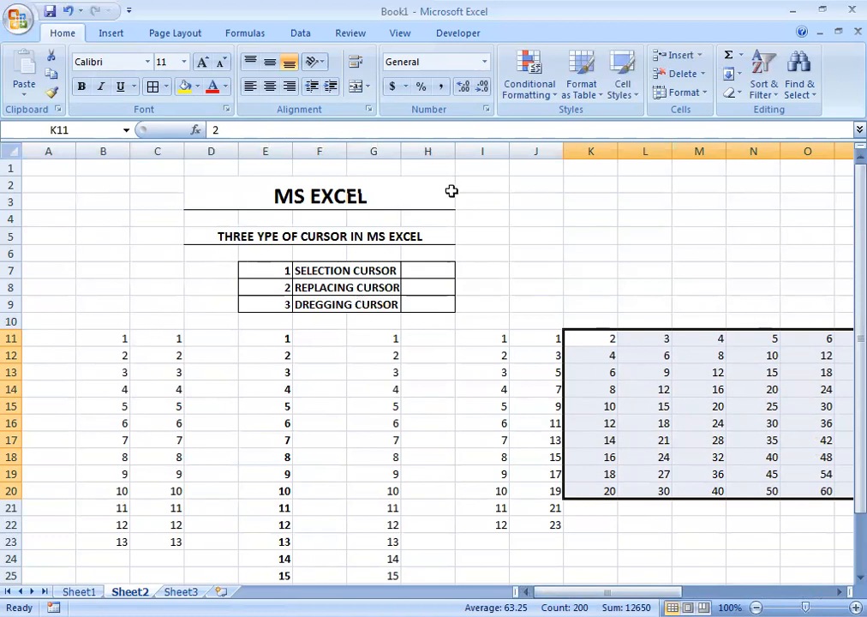
{"action": "left_click", "coordinate": [356, 196]}
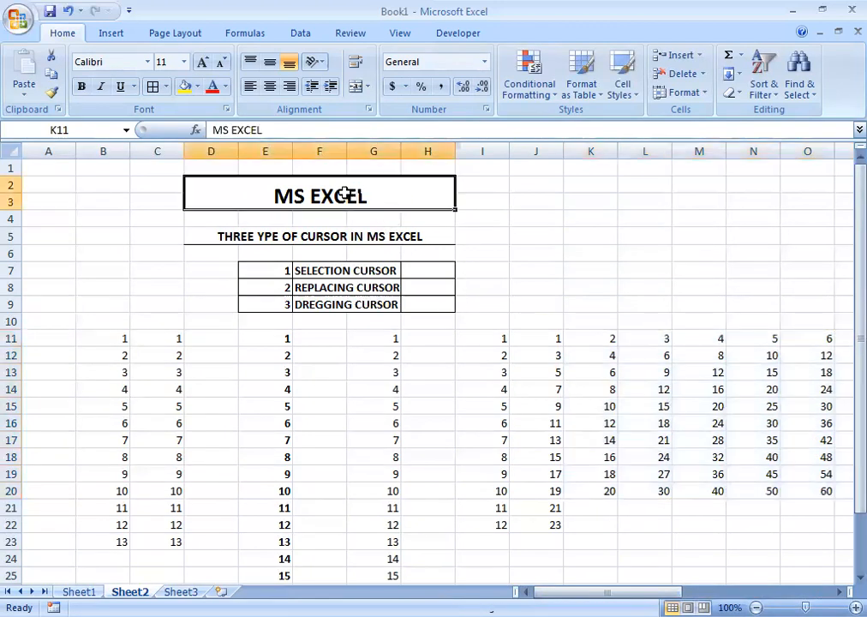